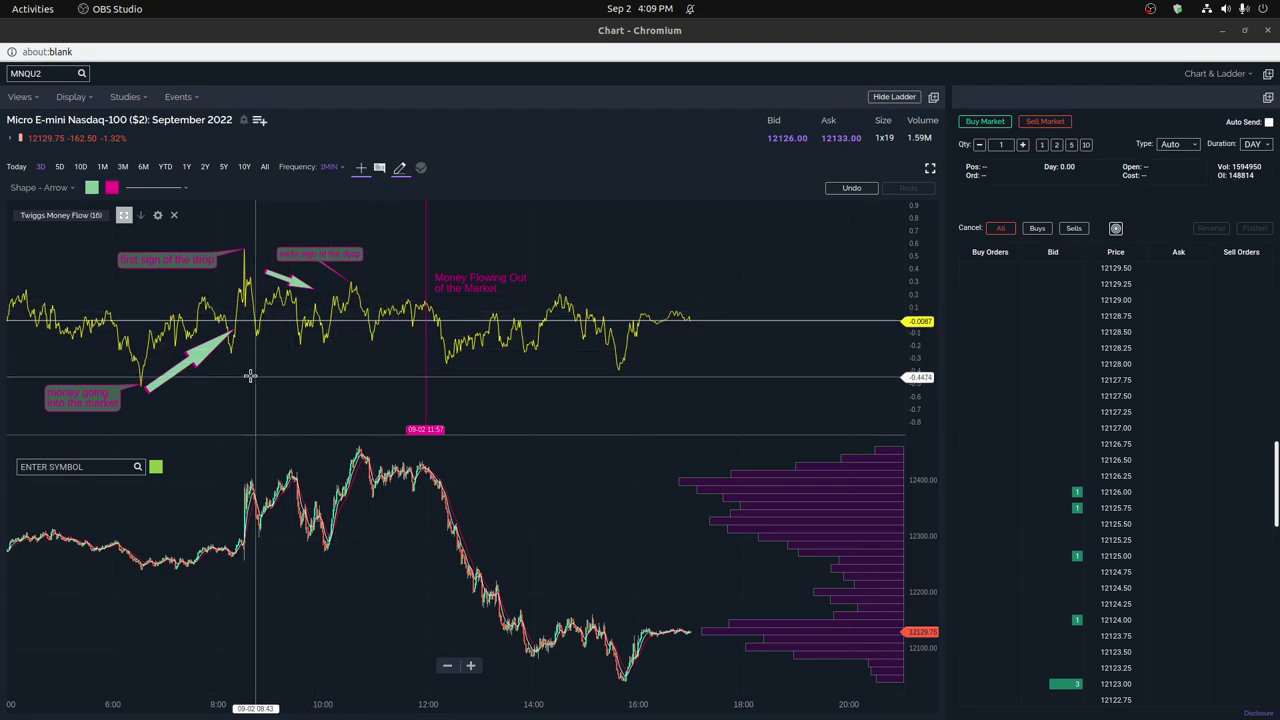
Examine the annotated swings in the Twiggs Money Flow pane against the MNQU2 price action, up to the vertical money-outflow marker.
{"action": "mouse_move", "coordinate": [148, 385]}
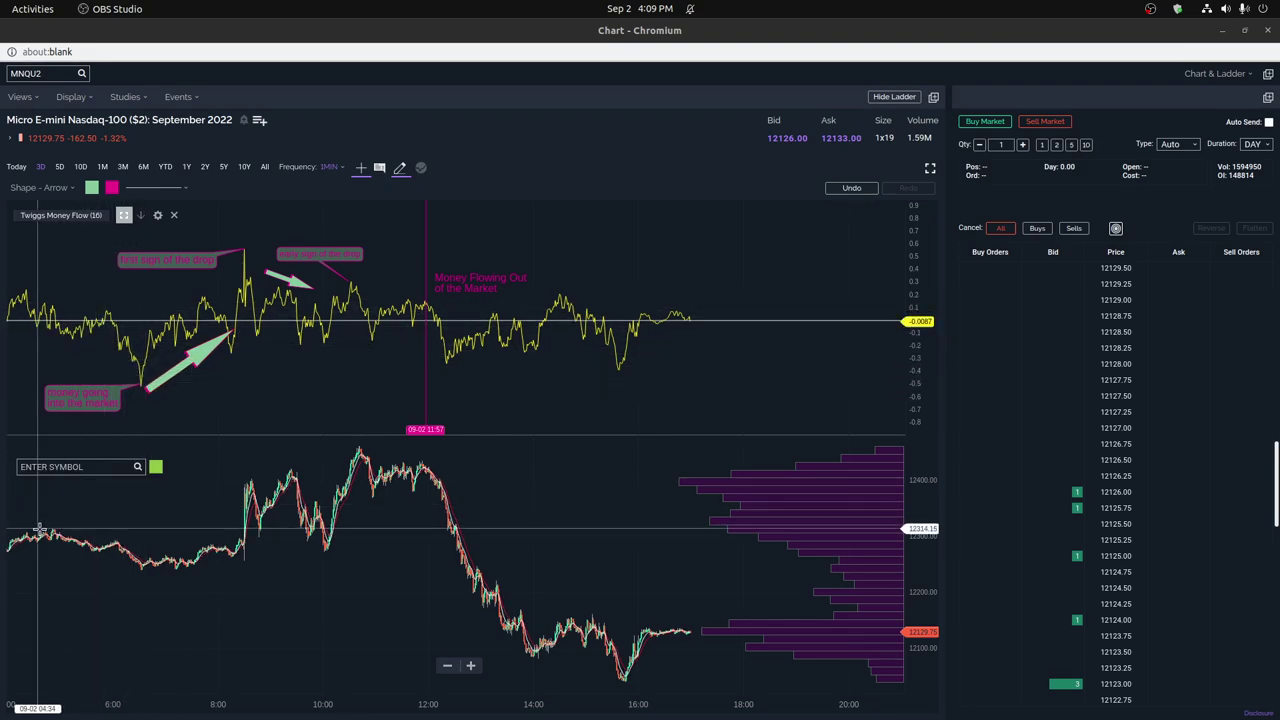
{"action": "mouse_move", "coordinate": [94, 546]}
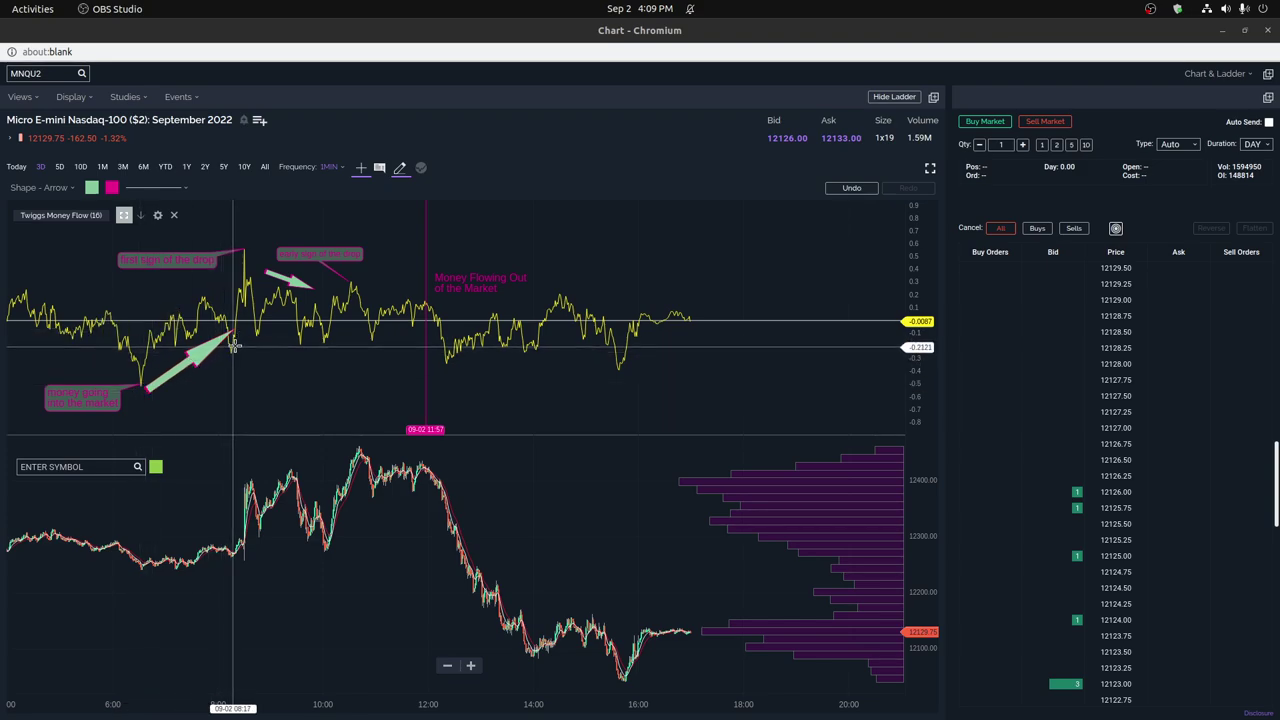
{"action": "mouse_move", "coordinate": [238, 328]}
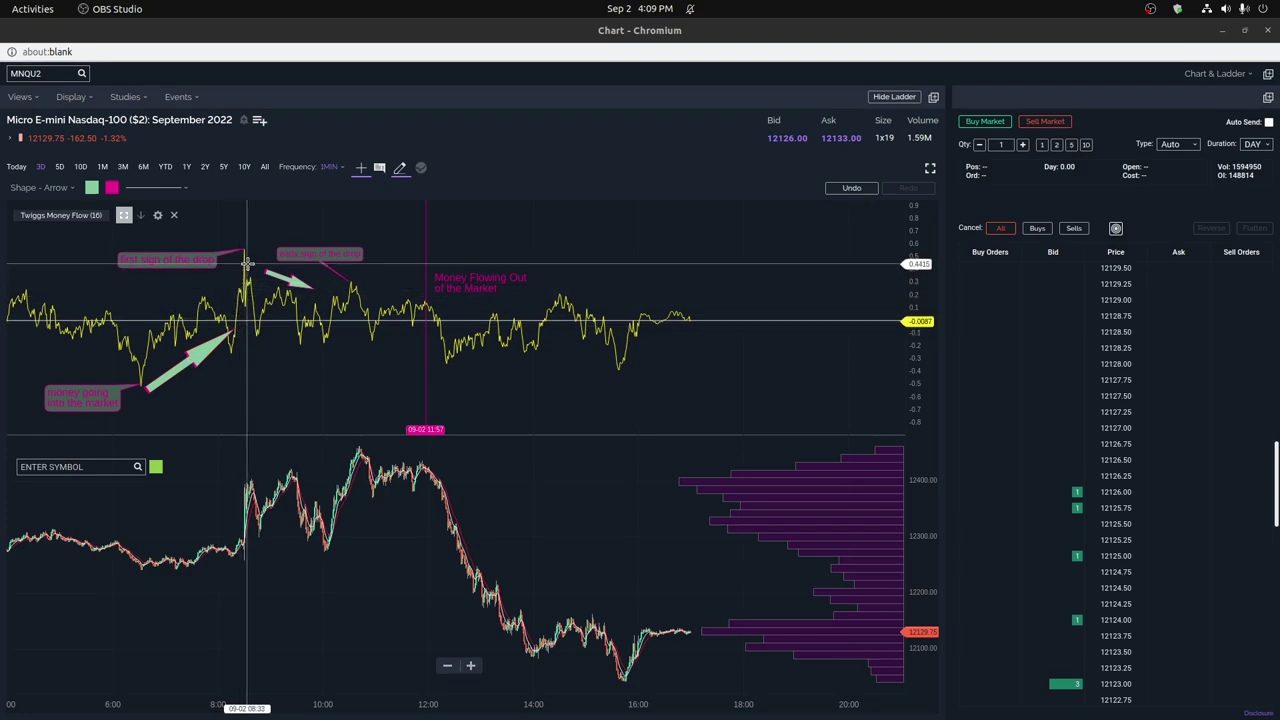
{"action": "mouse_move", "coordinate": [244, 248]}
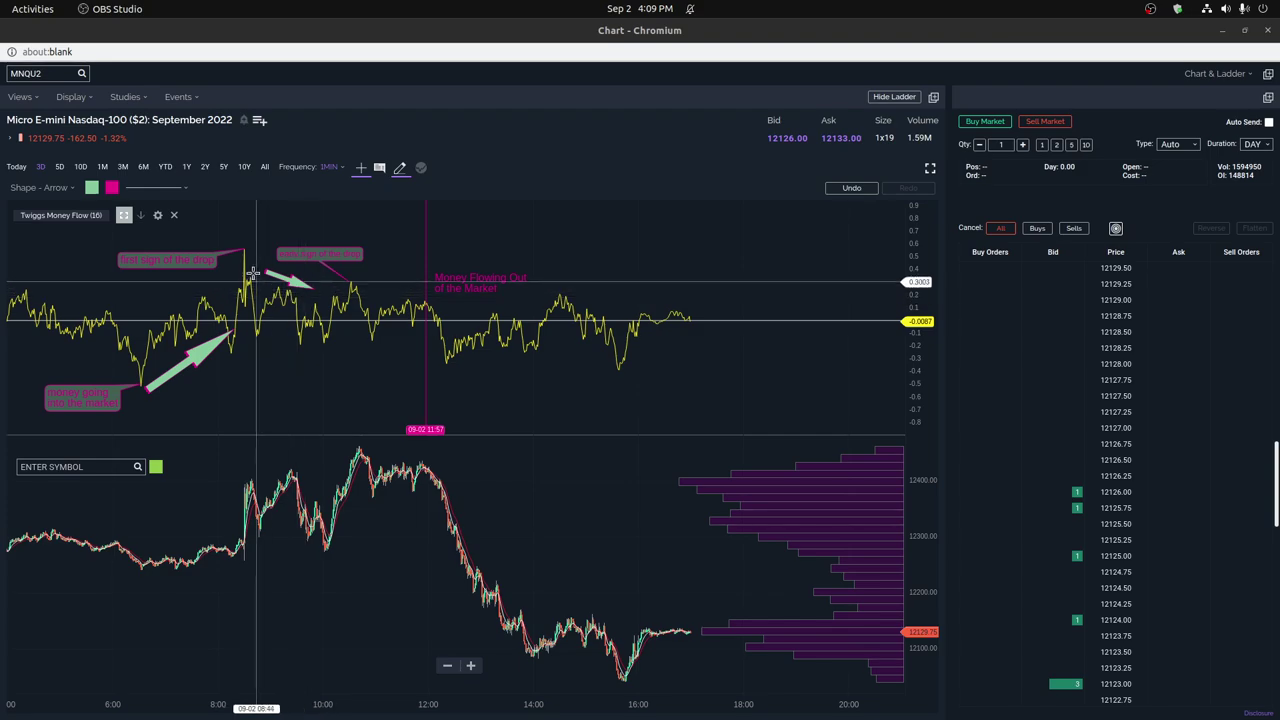
{"action": "mouse_move", "coordinate": [318, 281]}
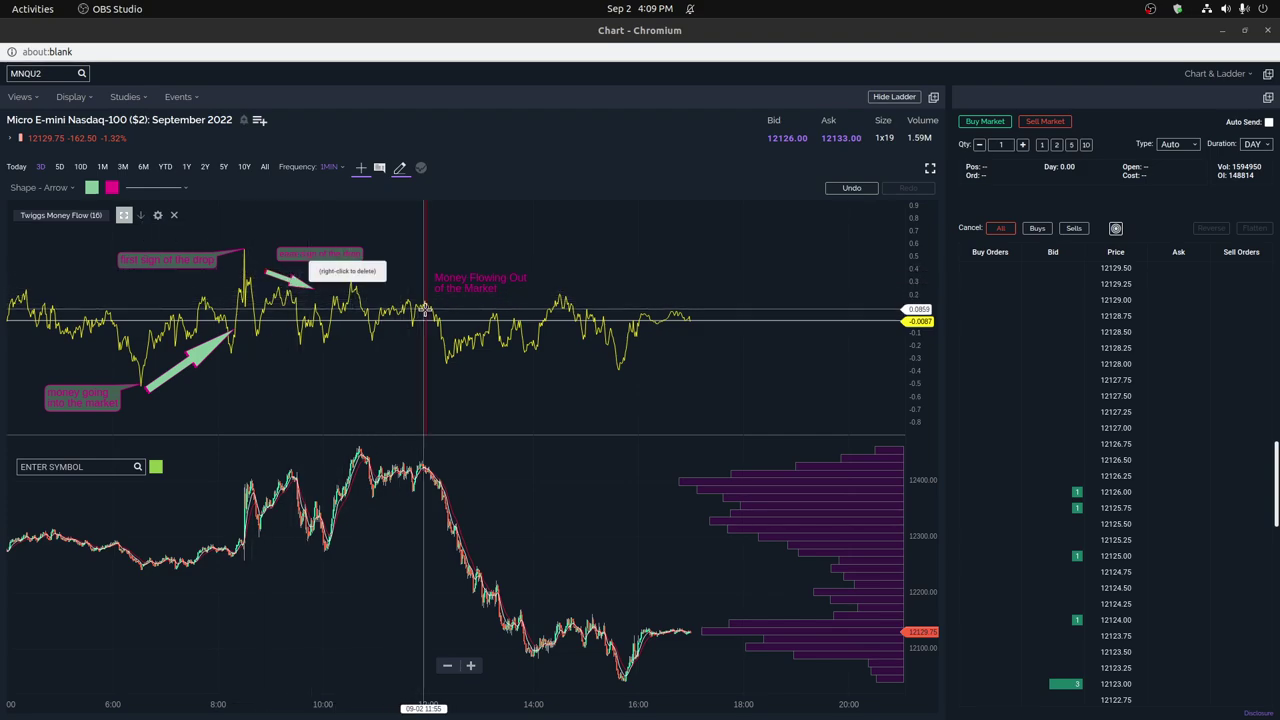
{"action": "mouse_move", "coordinate": [424, 308]}
{"action": "left_mouse_down"}
{"action": "mouse_move", "coordinate": [426, 352]}
{"action": "mouse_move", "coordinate": [426, 306]}
{"action": "left_mouse_up"}
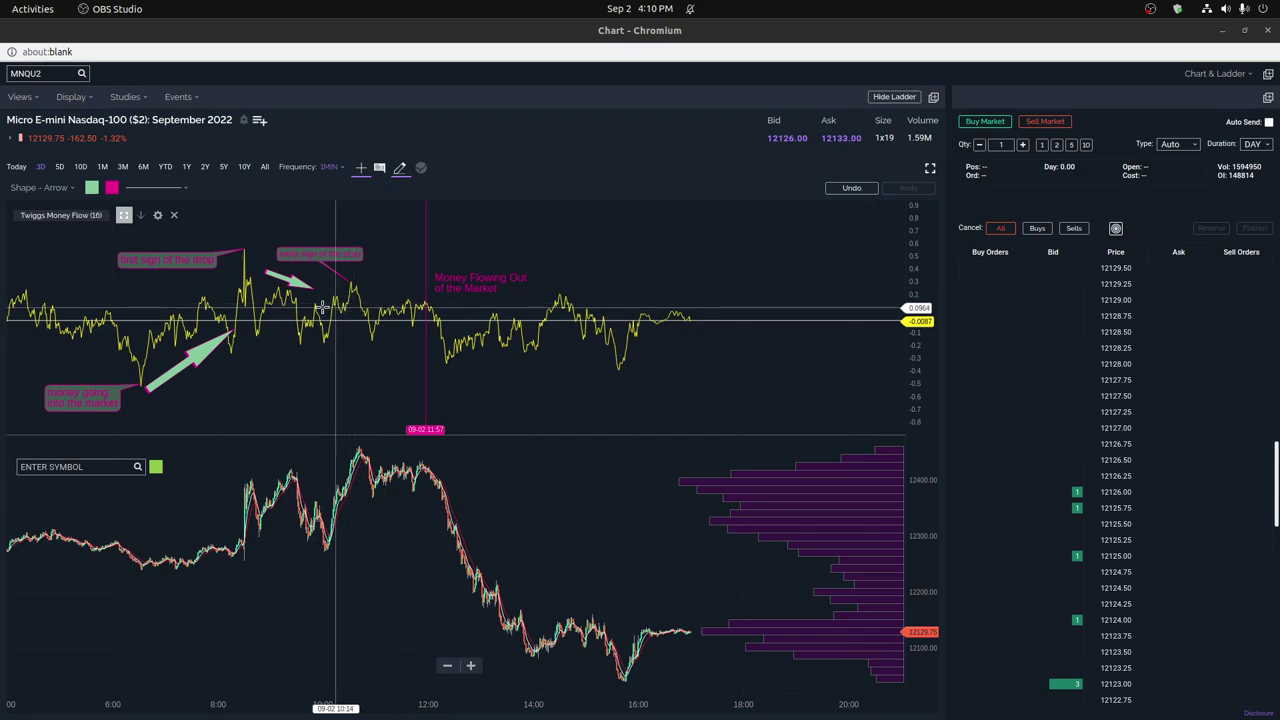
Add the Money Flow Index study with a period of 8 and enlarge its pane below the price chart.
{"action": "left_click", "coordinate": [124, 97]}
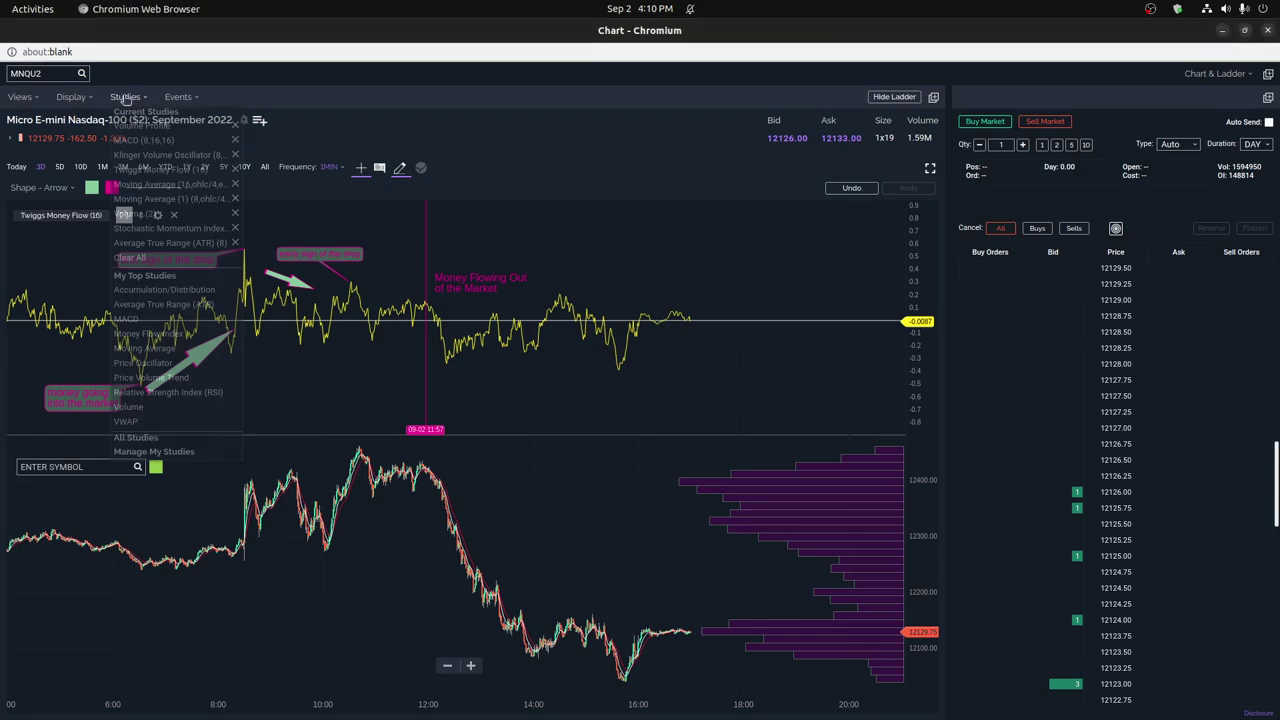
{"action": "mouse_move", "coordinate": [220, 438]}
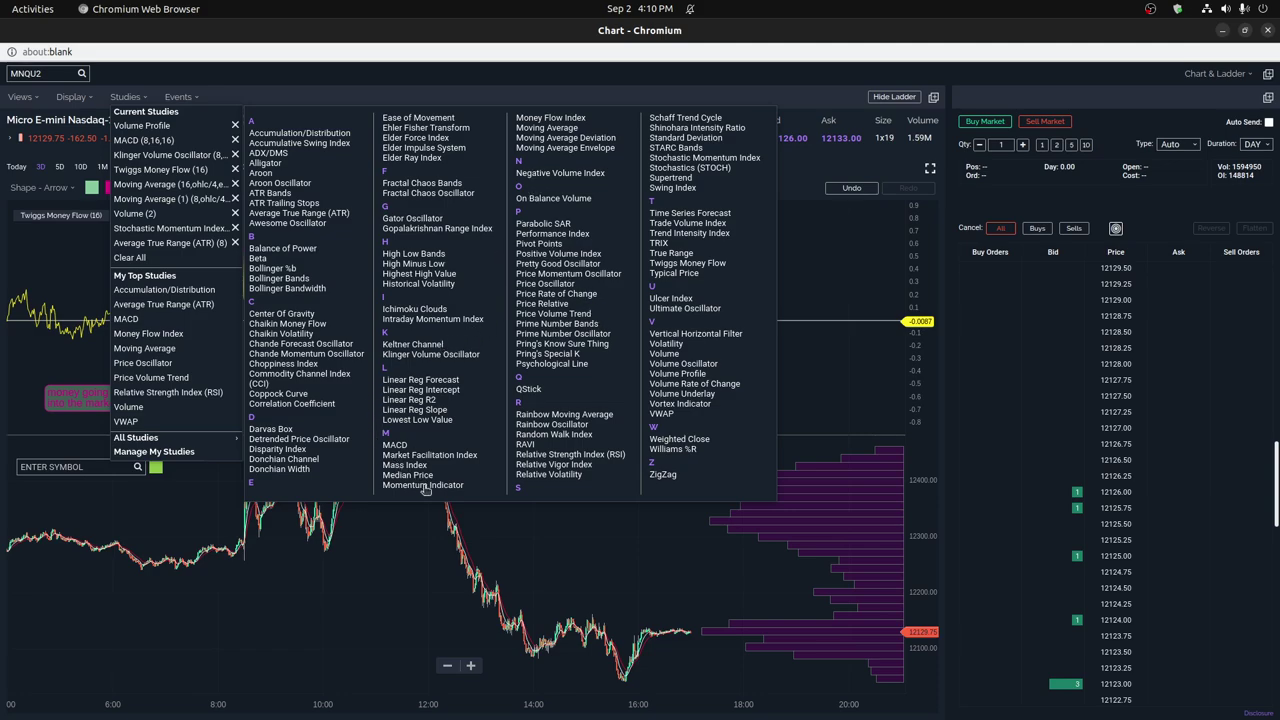
{"action": "left_click", "coordinate": [551, 118]}
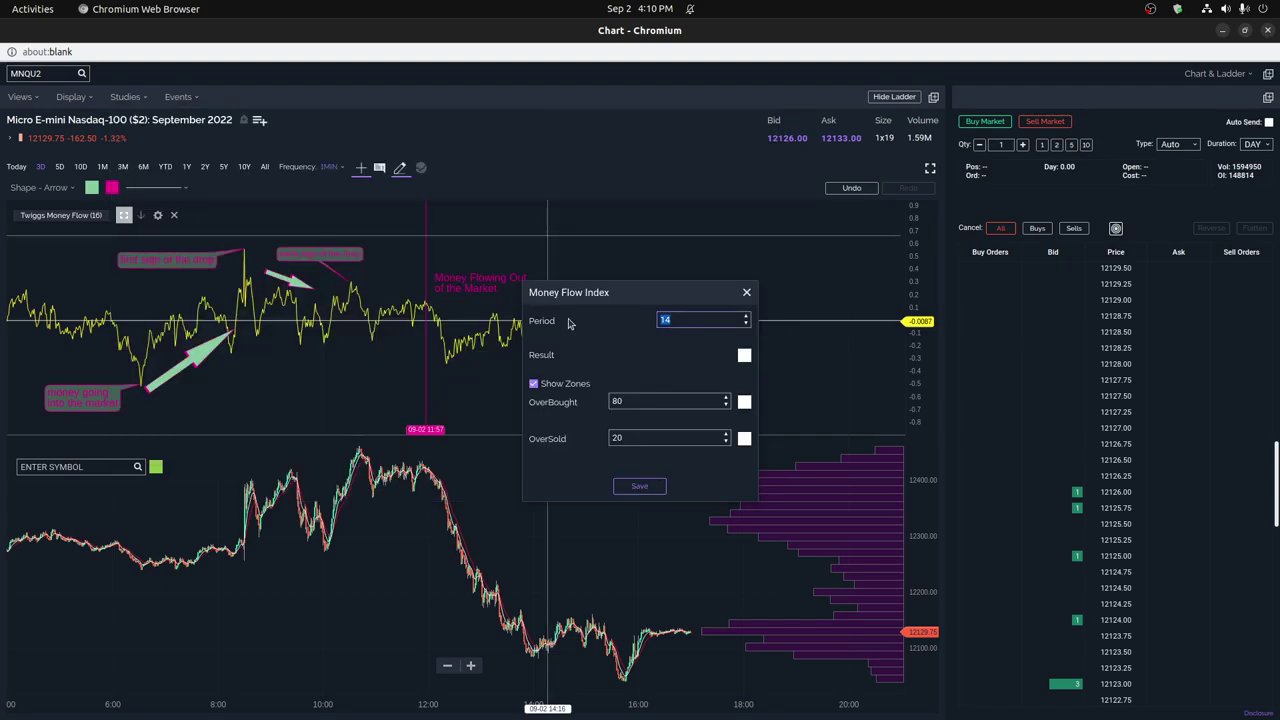
{"action": "left_click", "coordinate": [640, 487]}
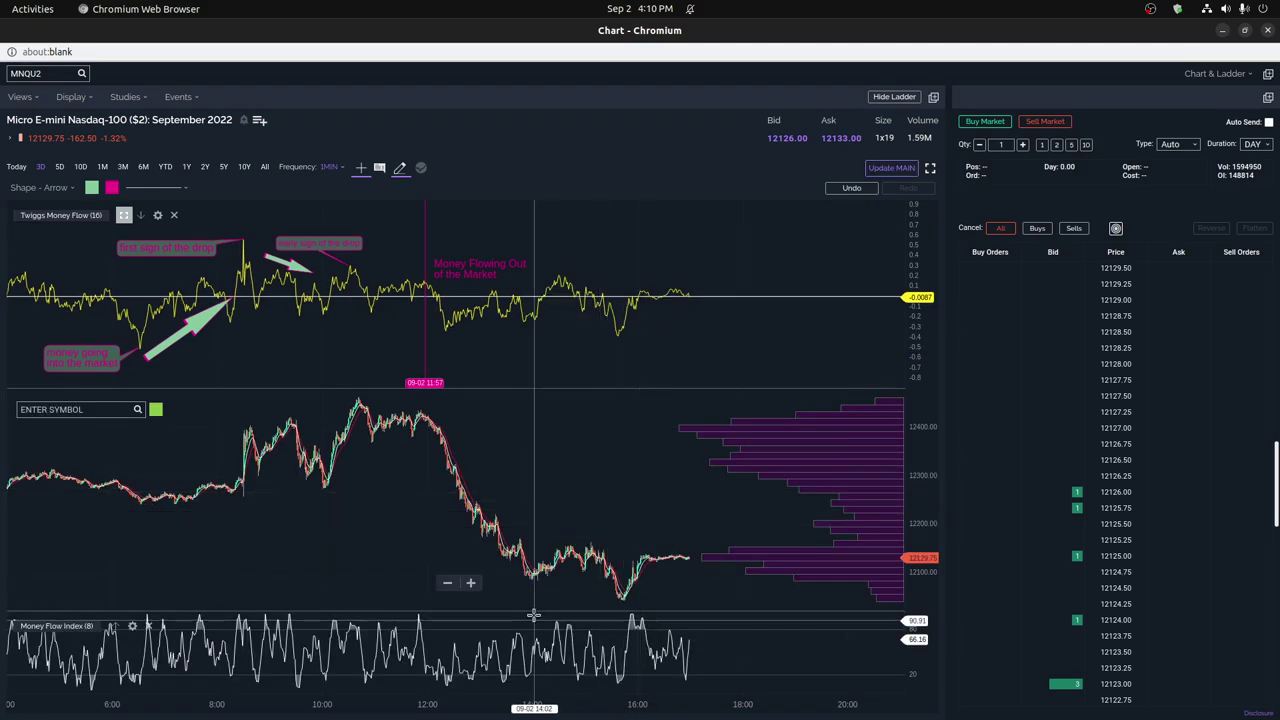
{"action": "left_click_drag", "start_coordinate": [243, 623], "coordinate": [252, 504]}
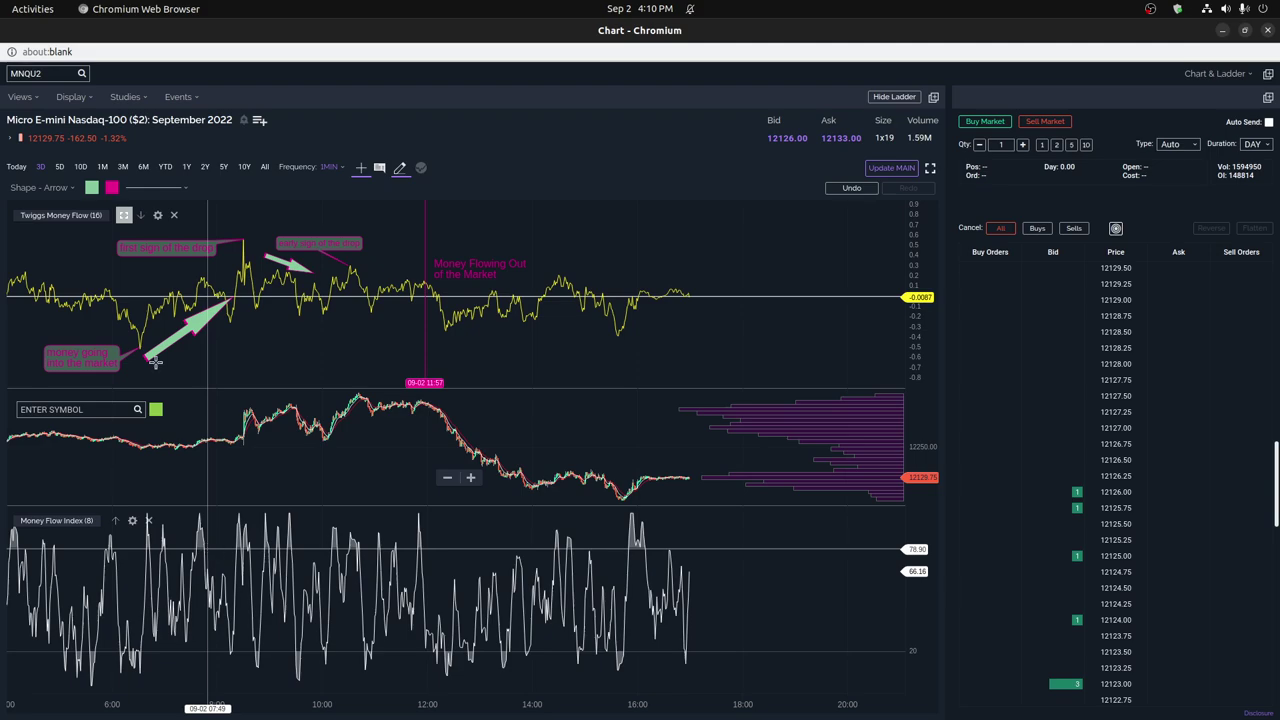
Set the Twiggs Money Flow period to 8 and compare its swings with the Money Flow Index.
{"action": "left_click", "coordinate": [158, 216]}
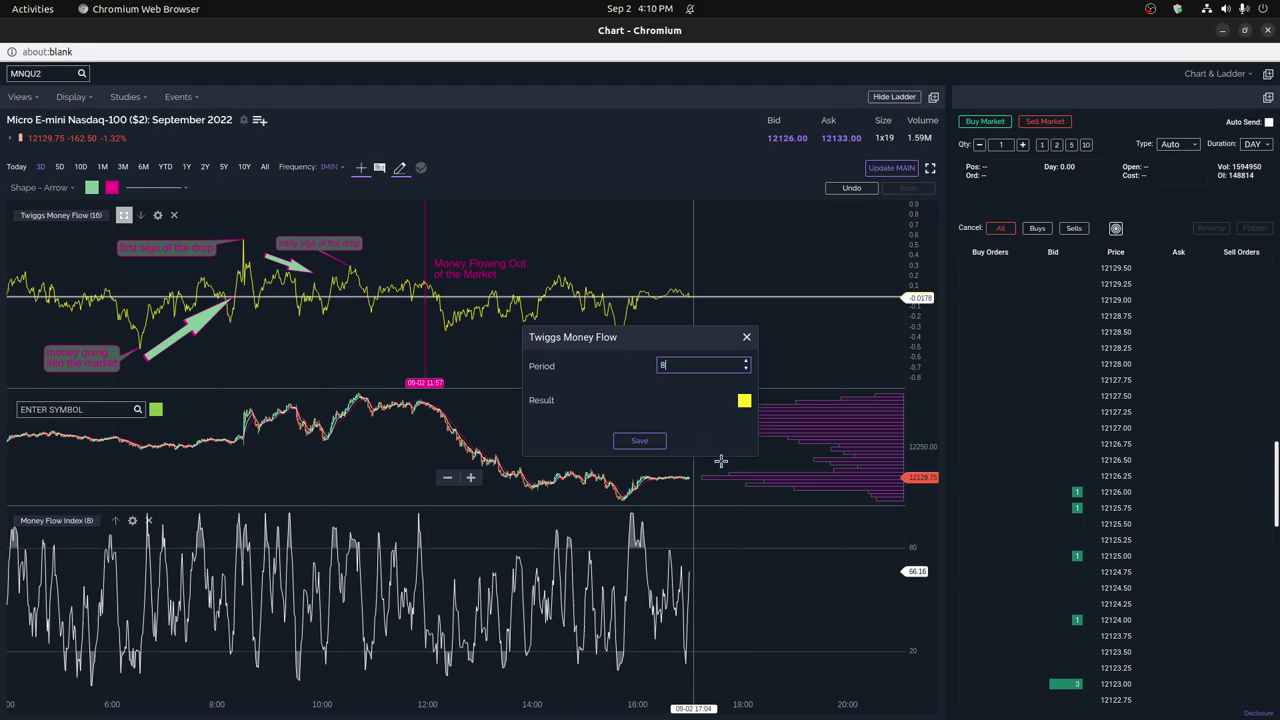
{"action": "left_click", "coordinate": [641, 443]}
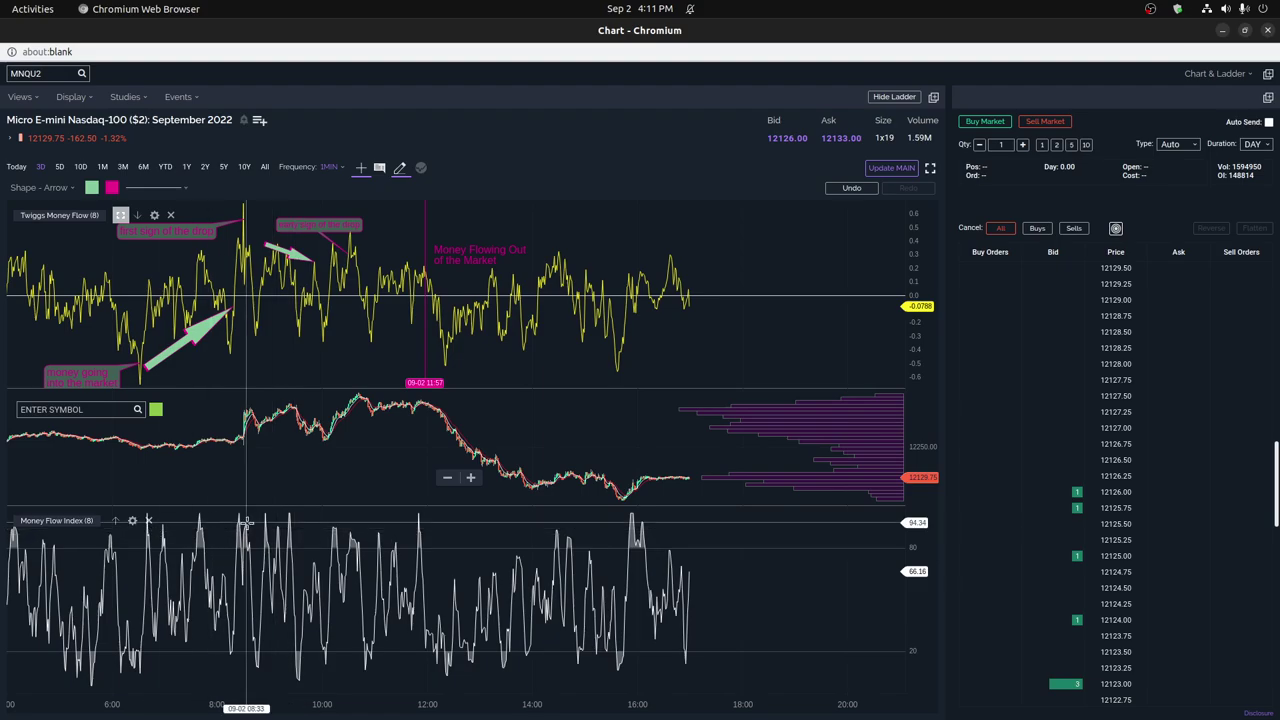
{"action": "scroll", "coordinate": [246, 522], "scroll_direction": "down", "scroll_amount": 3}
{"action": "scroll", "coordinate": [246, 522], "scroll_direction": "up", "scroll_amount": 5}
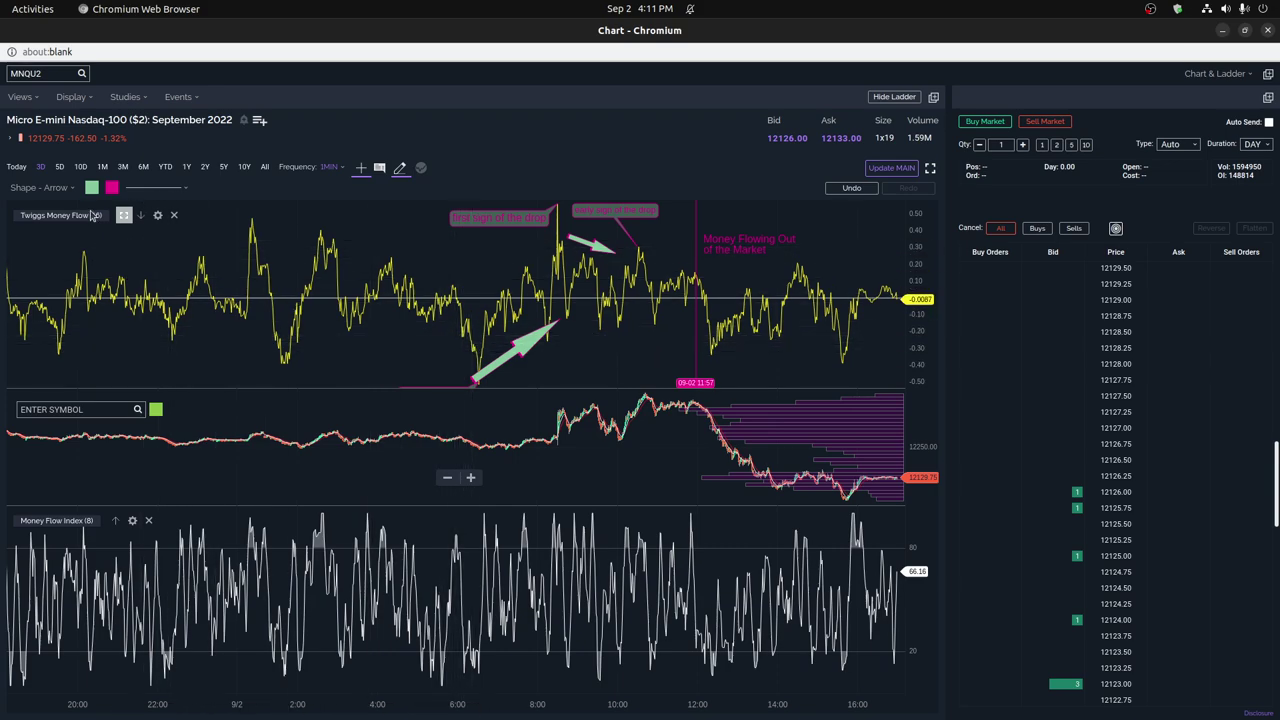
Set the Money Flow Index period to 16 and its result line colour to dark yellow.
{"action": "left_click", "coordinate": [132, 521]}
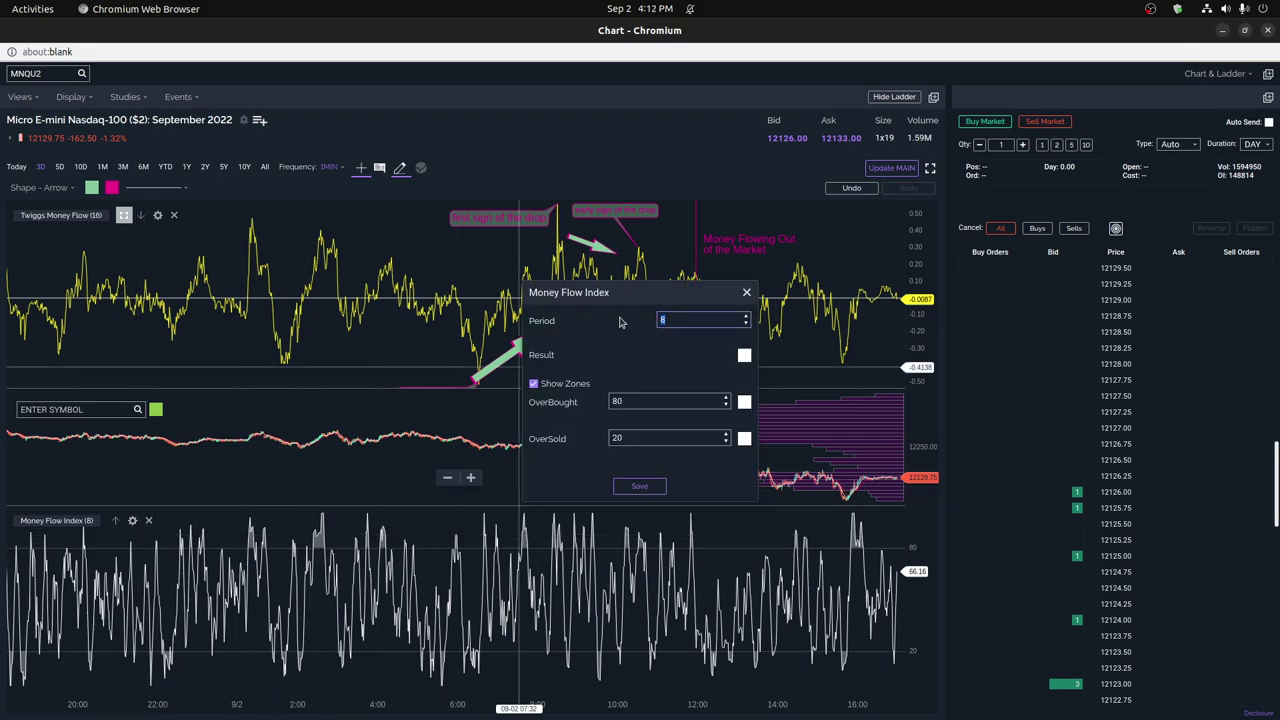
{"action": "left_click", "coordinate": [648, 486]}
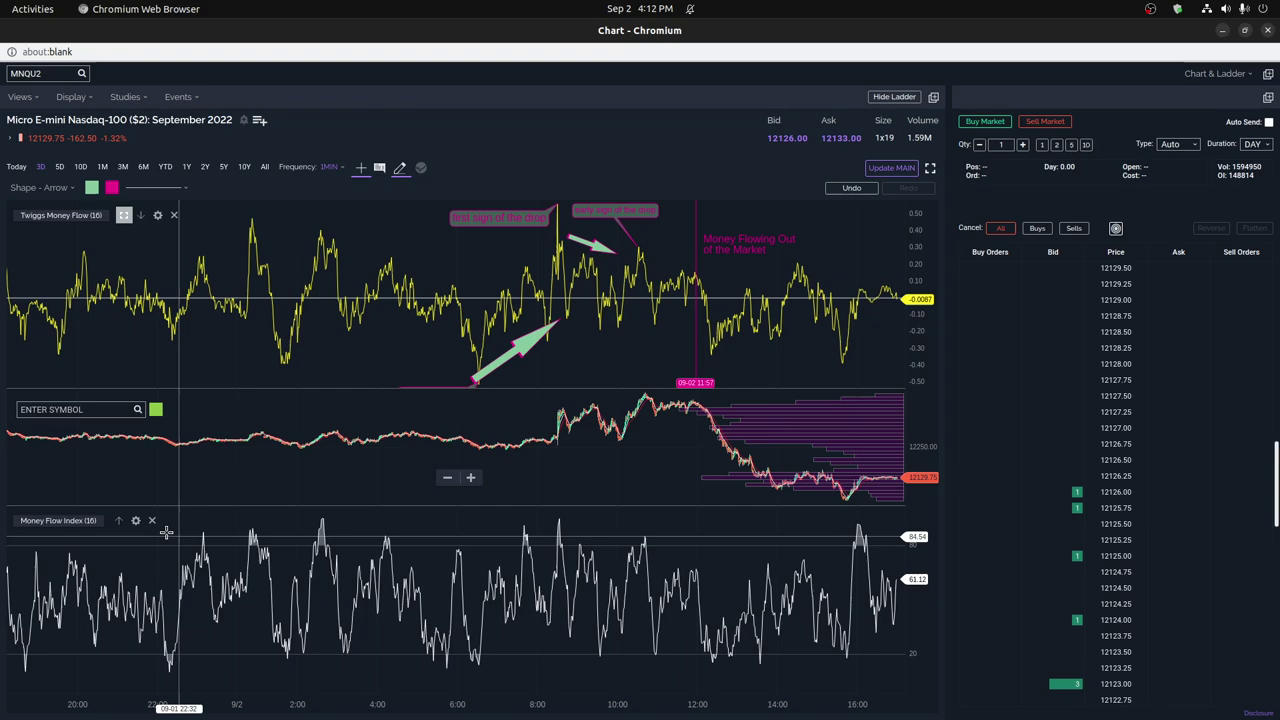
{"action": "left_click", "coordinate": [135, 523]}
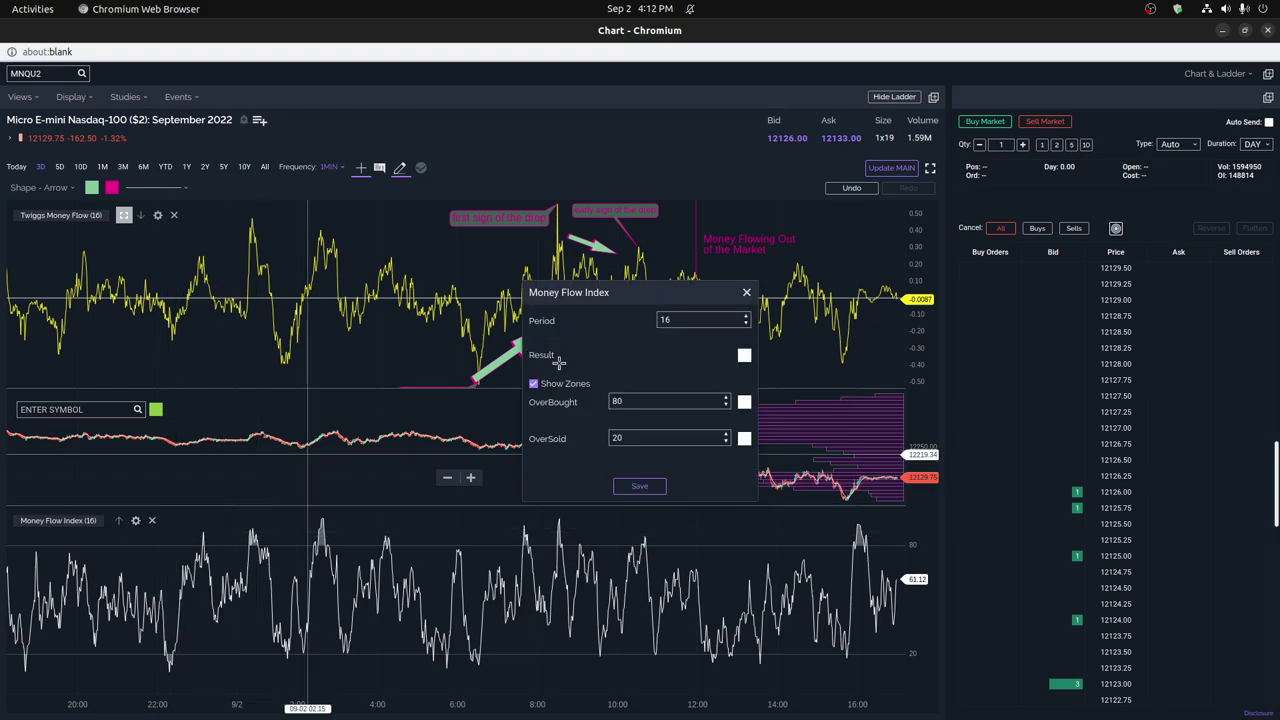
{"action": "left_click", "coordinate": [744, 355]}
{"action": "left_click", "coordinate": [788, 425]}
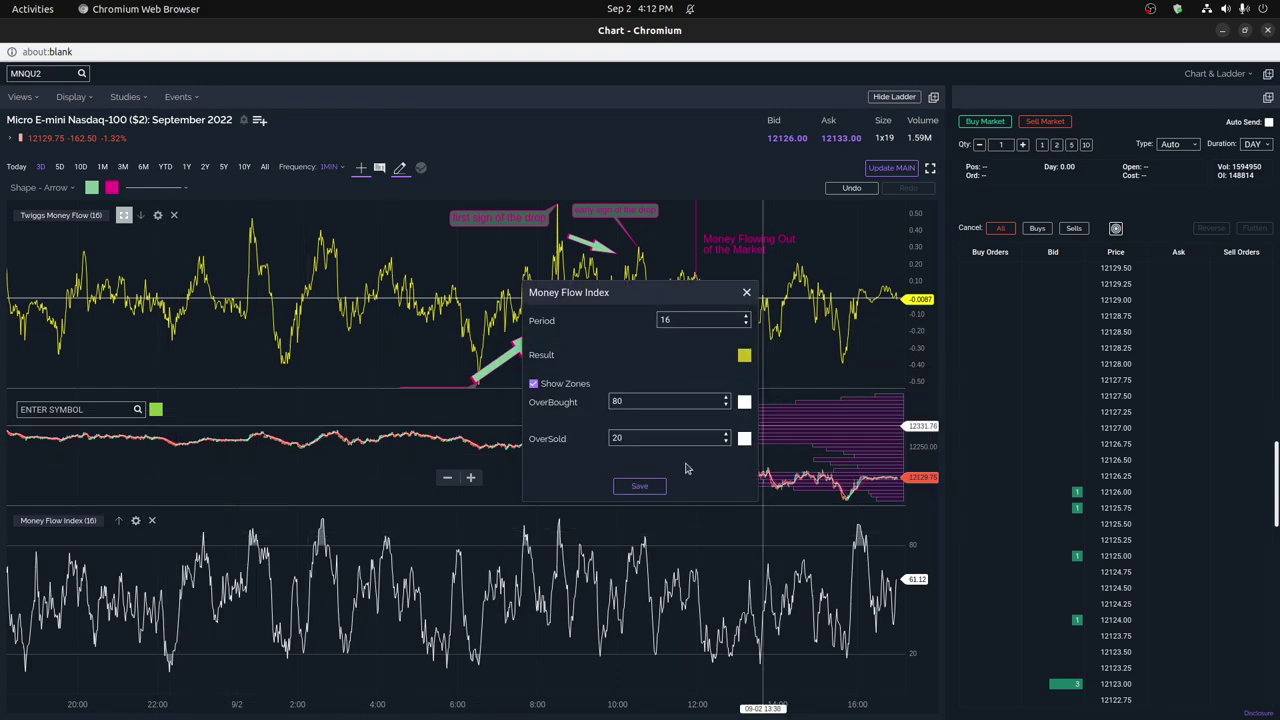
{"action": "left_click", "coordinate": [650, 486]}
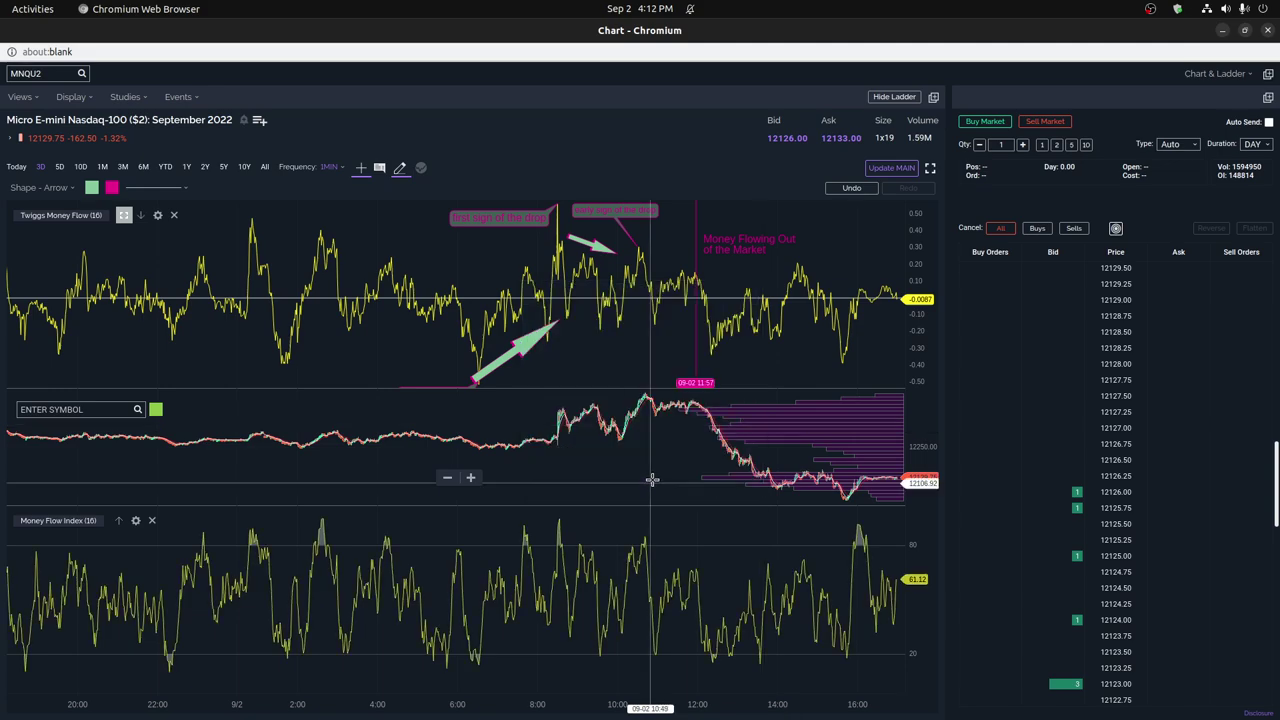
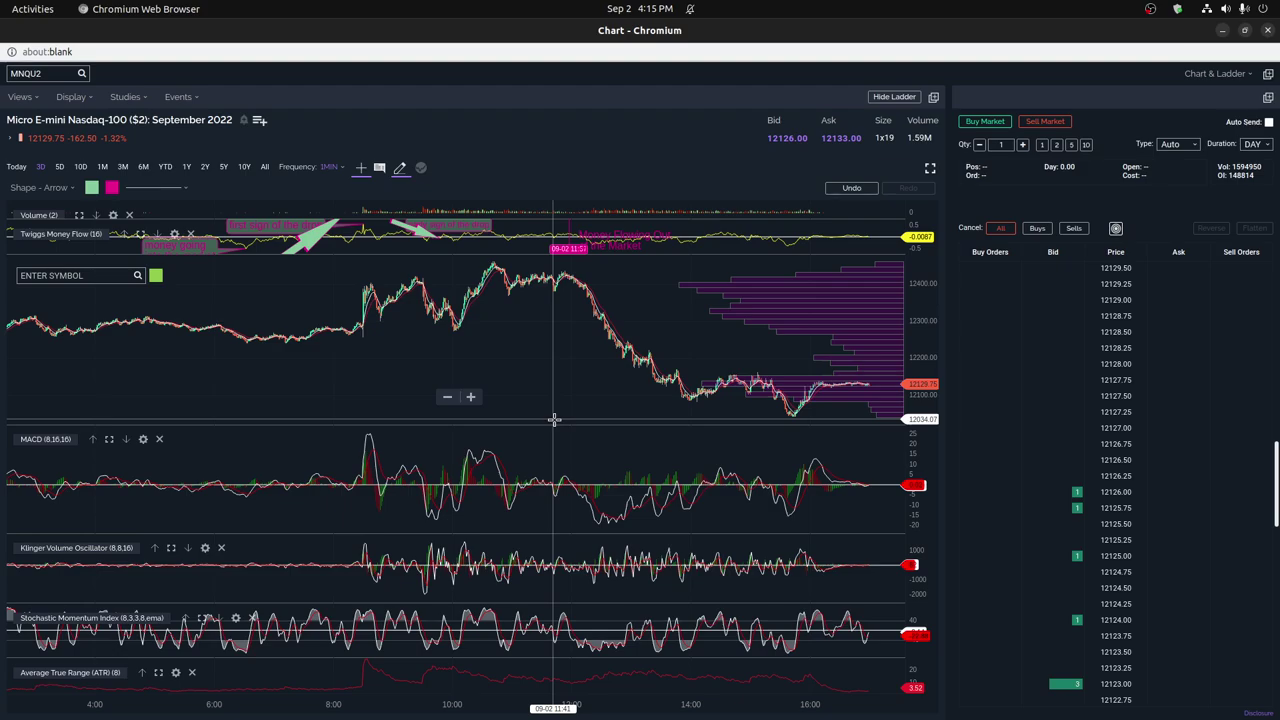
View the MACD and Klinger Volume Oscillator panes maximized one after the other, restoring the full layout each time.
{"action": "left_click", "coordinate": [109, 439]}
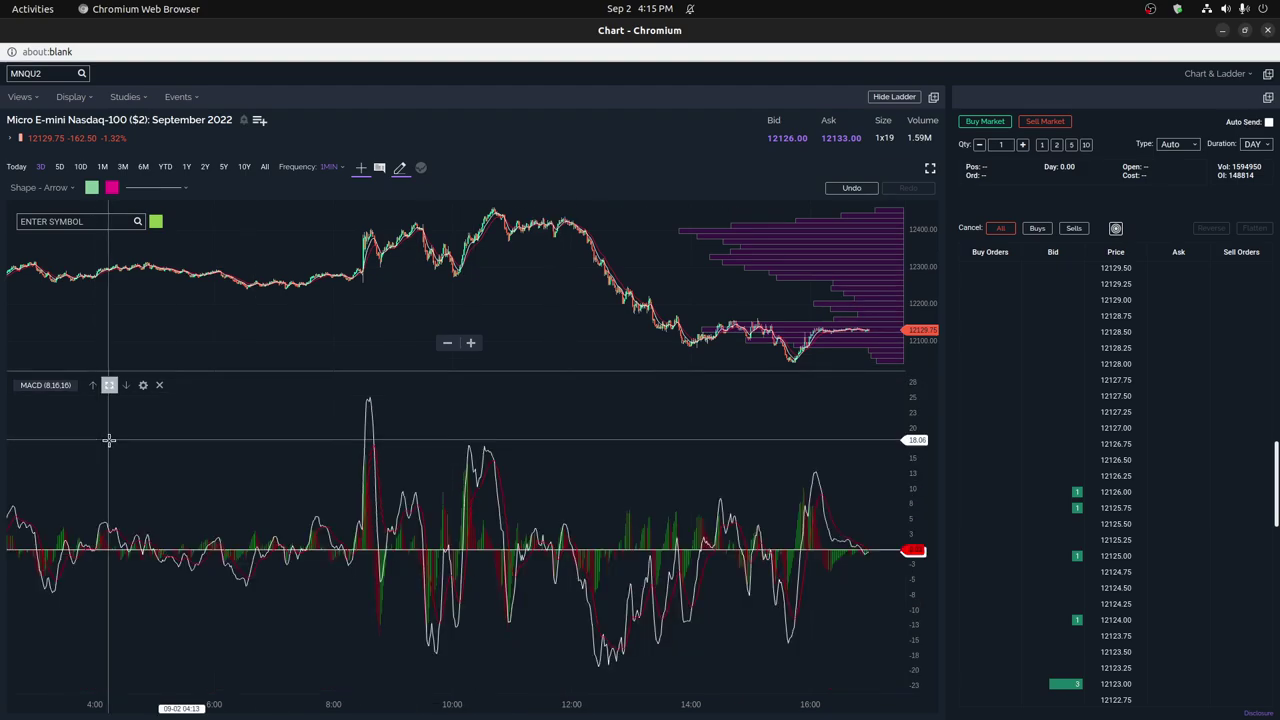
{"action": "left_click", "coordinate": [109, 385]}
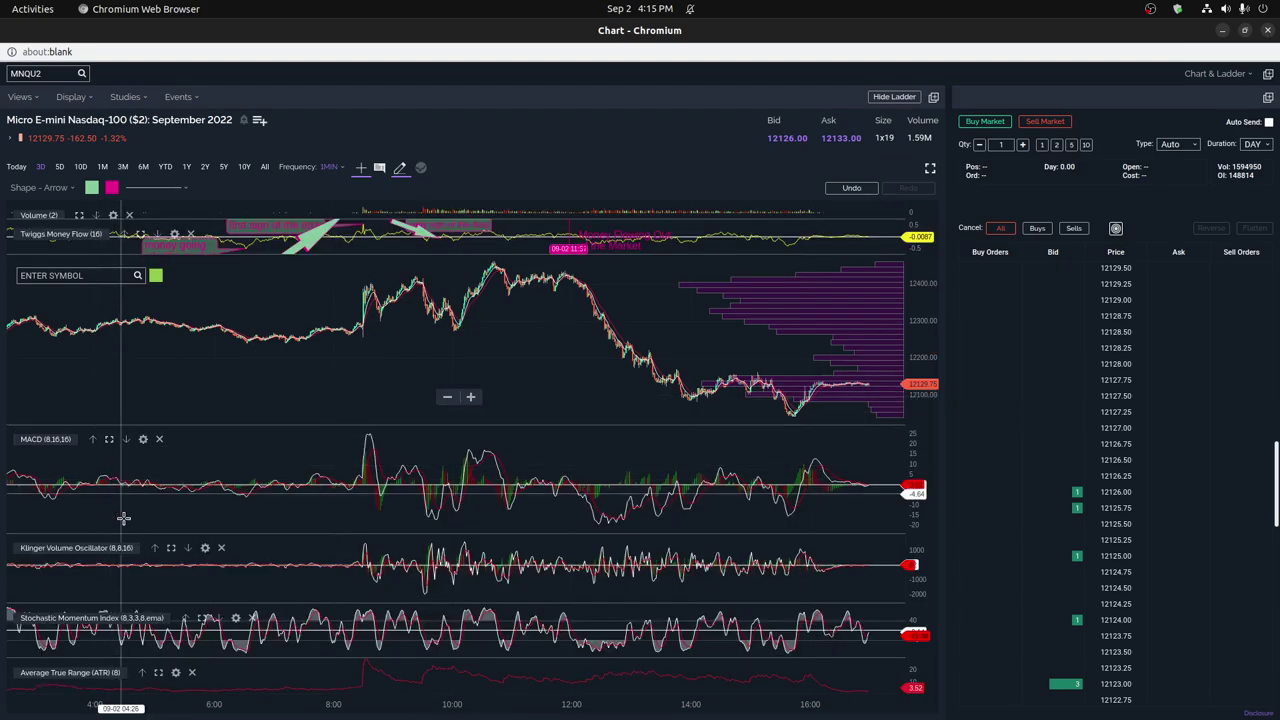
{"action": "left_click", "coordinate": [171, 548]}
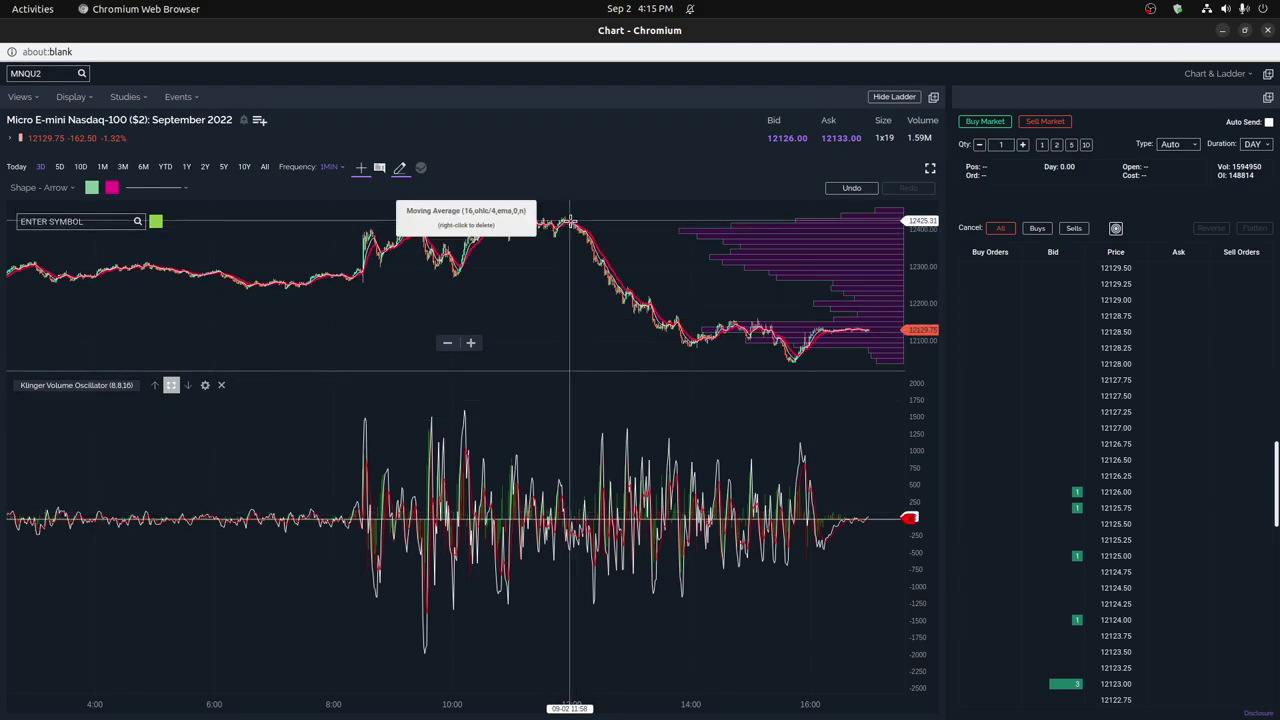
{"action": "left_click", "coordinate": [171, 387]}
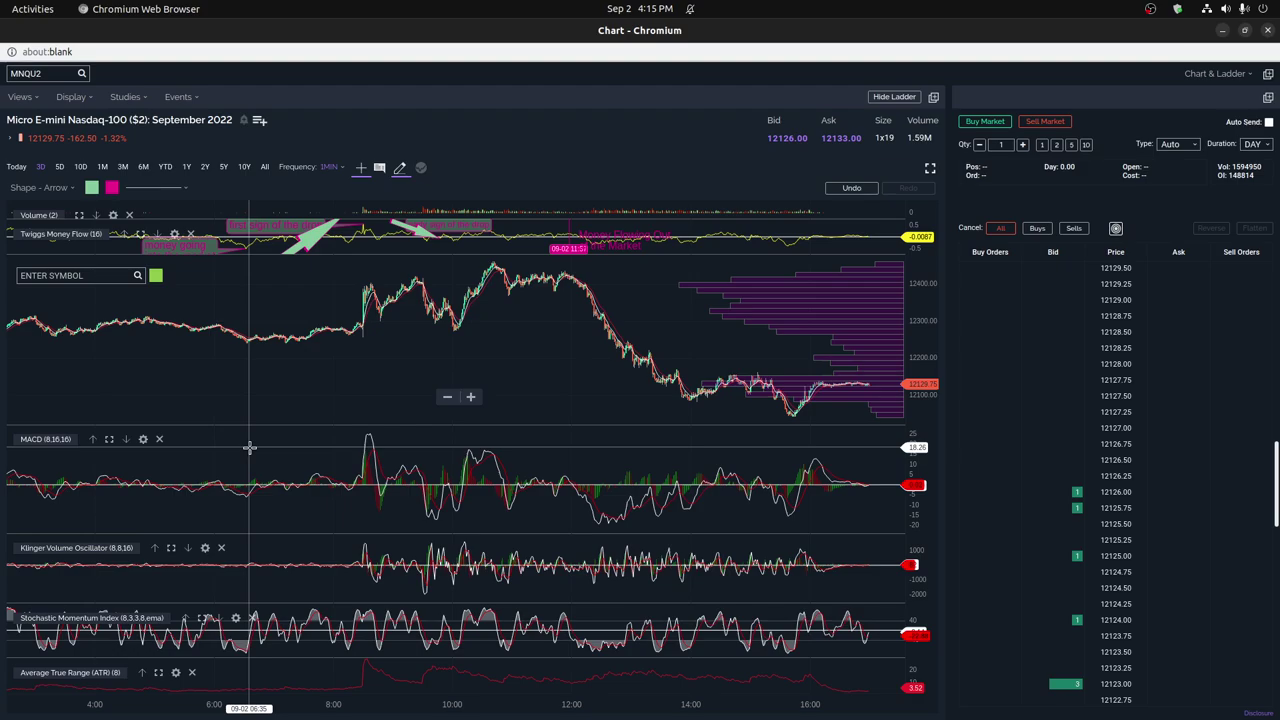
Maximize the Twiggs Money Flow pane and compare it with Chaikin Money Flow around the vertical money-outflow marker.
{"action": "left_click", "coordinate": [140, 233]}
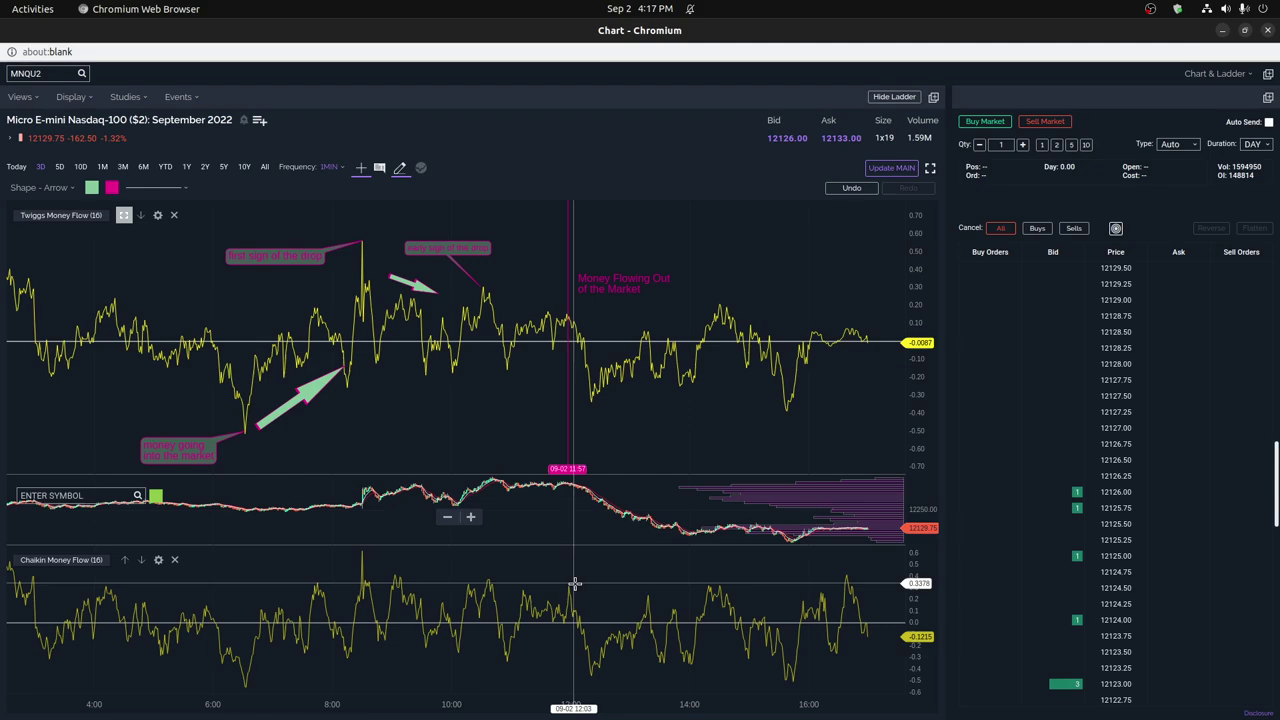
{"action": "scroll", "coordinate": [574, 583], "scroll_direction": "up", "scroll_amount": 3}
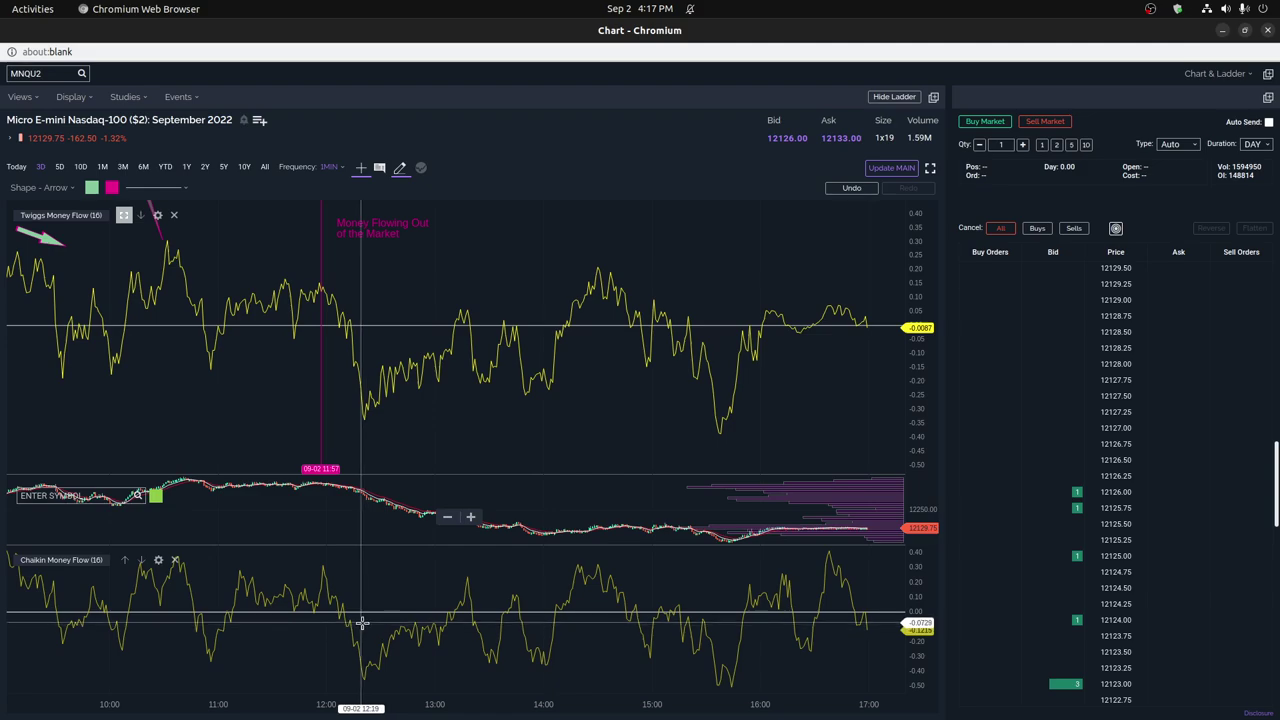
{"action": "scroll", "coordinate": [395, 552], "scroll_direction": "down", "scroll_amount": 3}
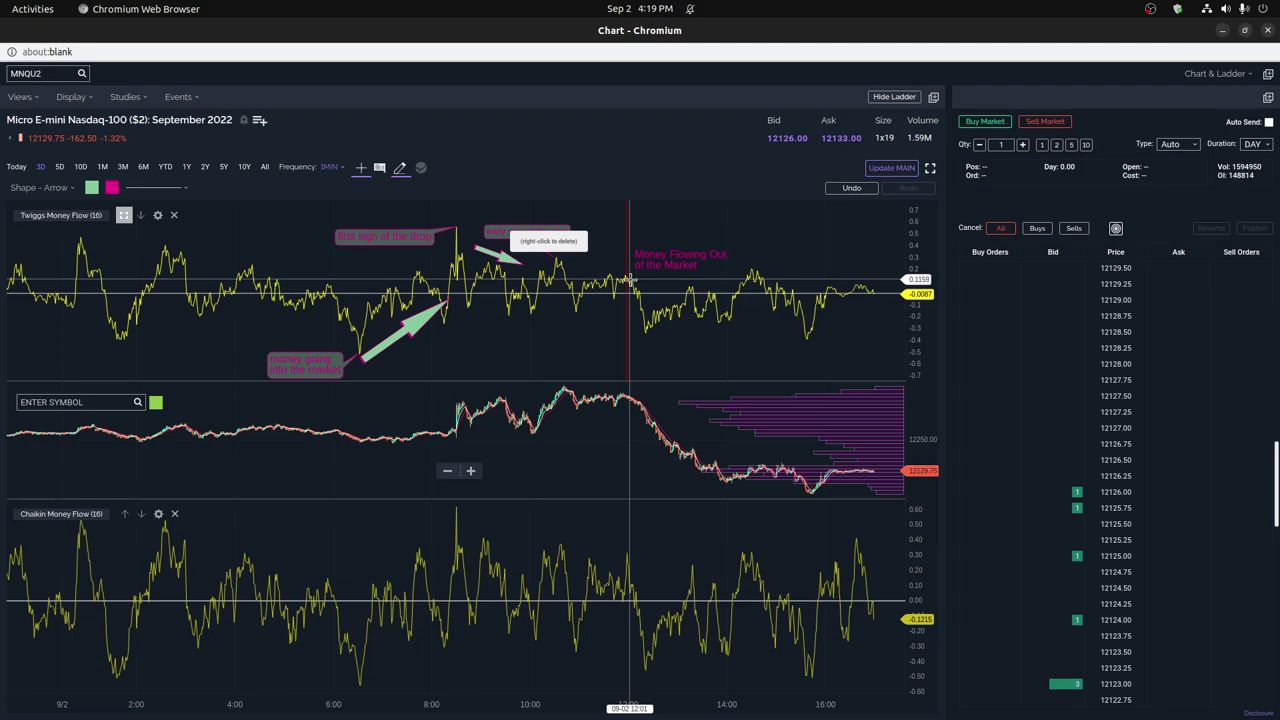
{"action": "left_click", "coordinate": [631, 281]}
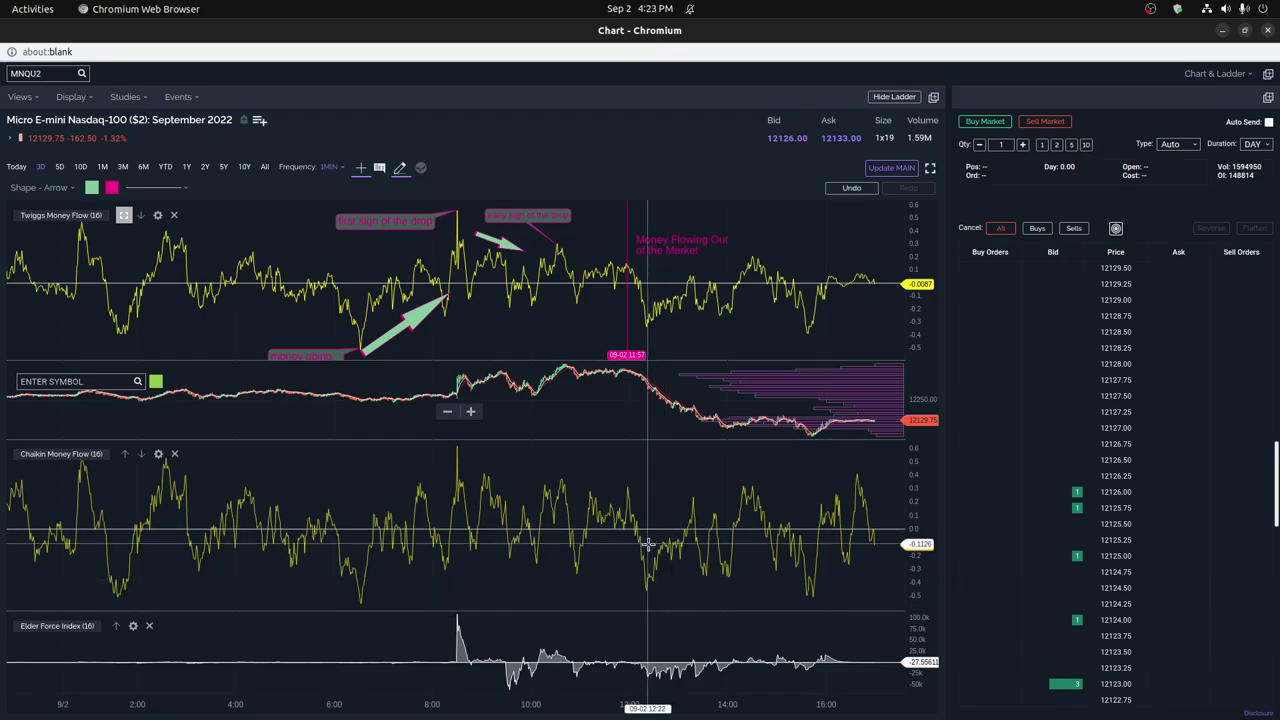
Switch to the Chromium window with Fidelity's Chaikin Money Flow page and examine the Calculation section.
{"action": "key", "text": "super"}
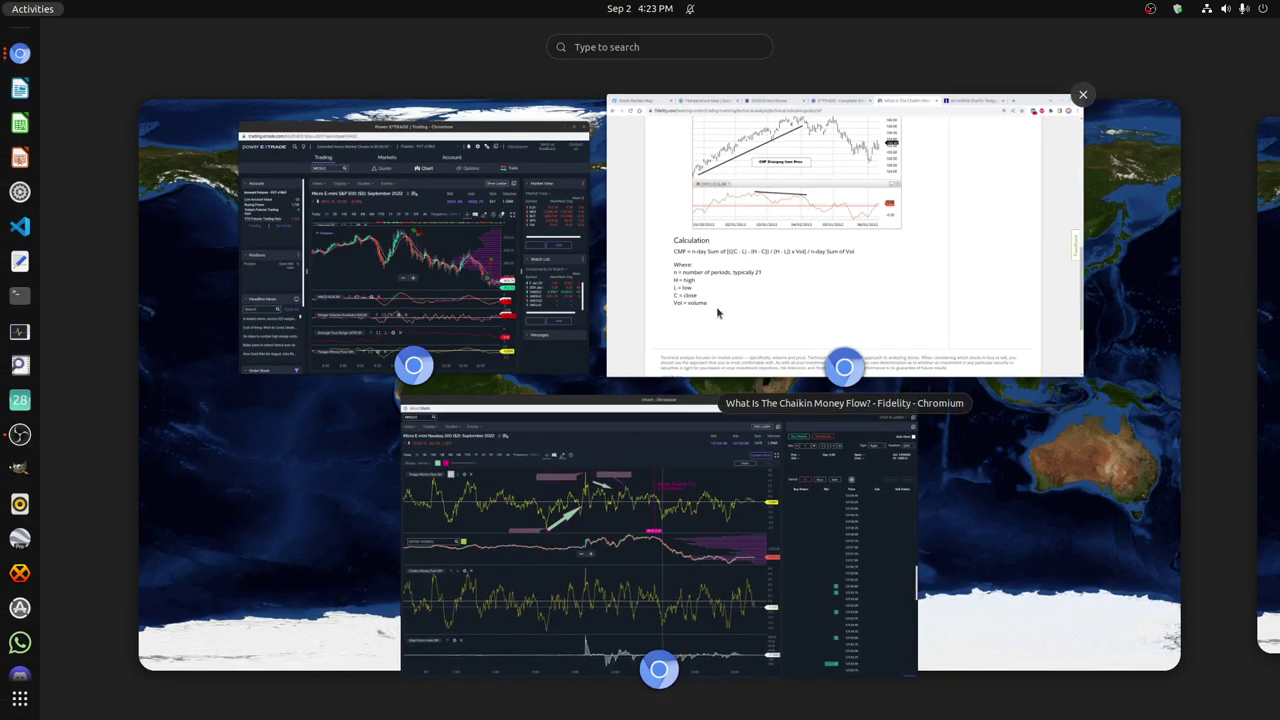
{"action": "left_click", "coordinate": [716, 306]}
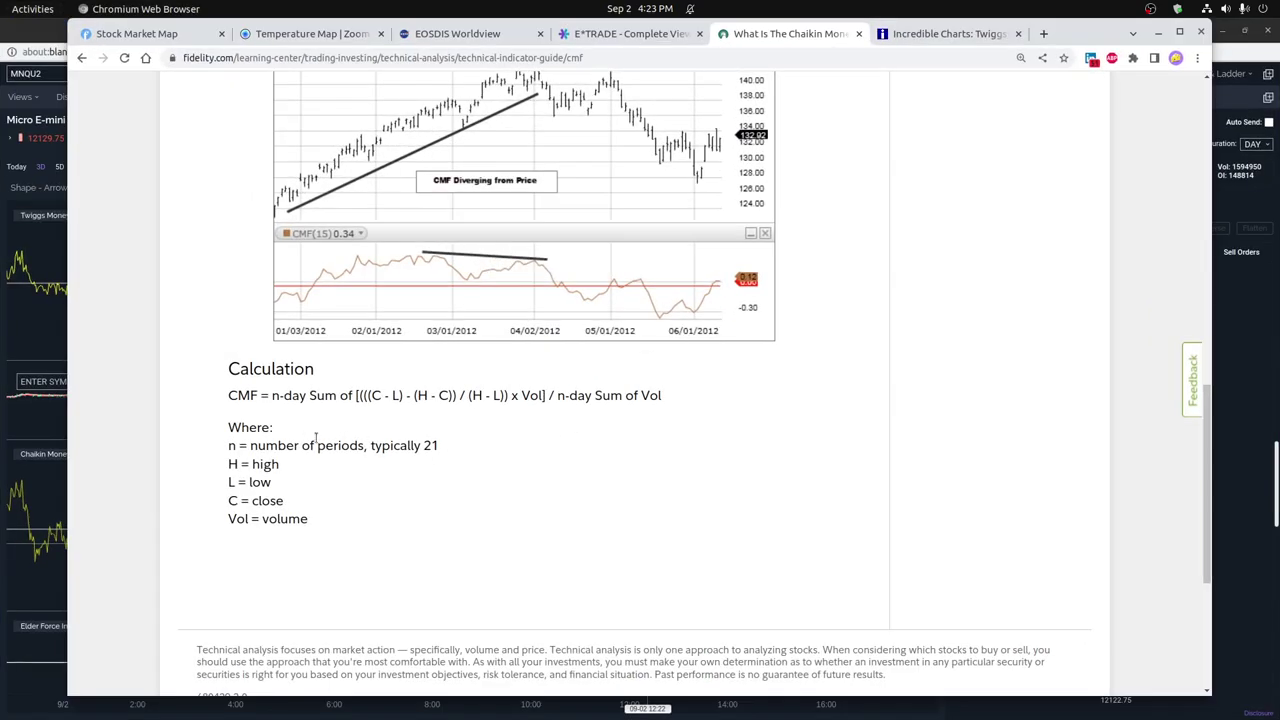
{"action": "left_click_drag", "start_coordinate": [231, 372], "coordinate": [337, 517]}
{"action": "left_click", "coordinate": [338, 519]}
Compare the volume terms in the Incredible Charts Twiggs Money Flow formula with those in Fidelity's Chaikin Money Flow formula.
{"action": "left_click", "coordinate": [922, 34]}
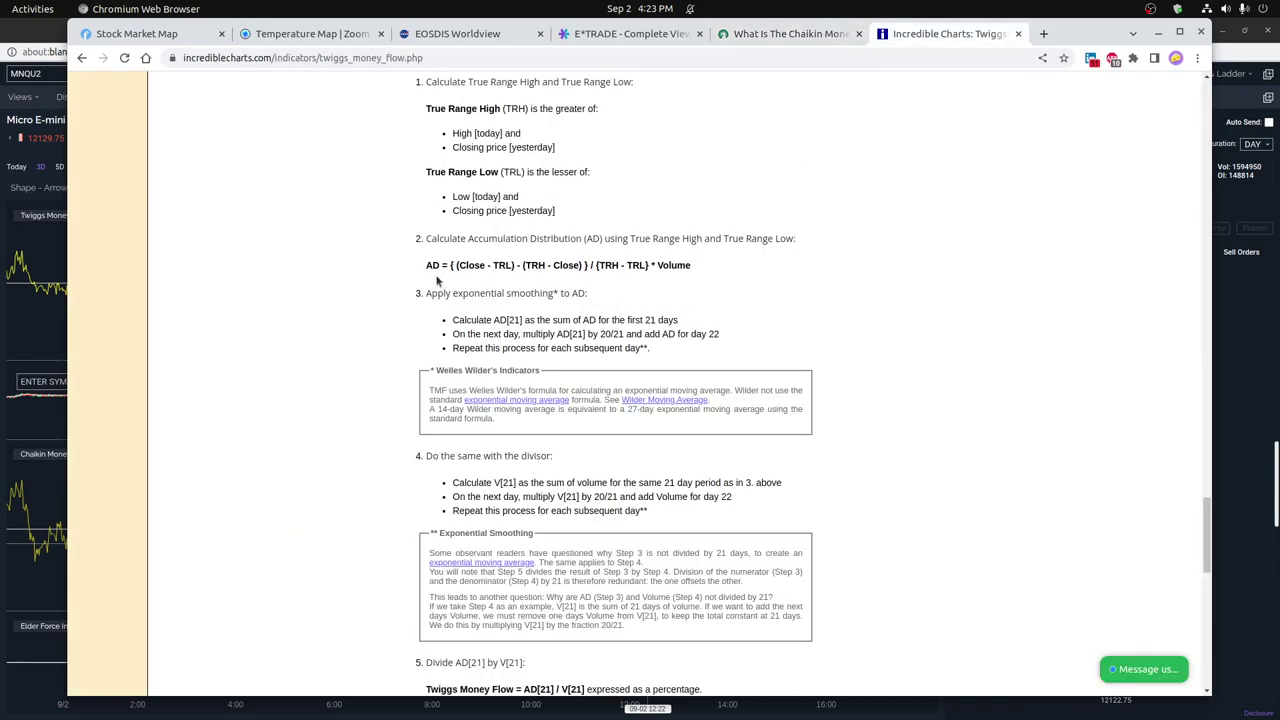
{"action": "left_click_drag", "start_coordinate": [692, 265], "coordinate": [654, 265]}
{"action": "left_click", "coordinate": [815, 34]}
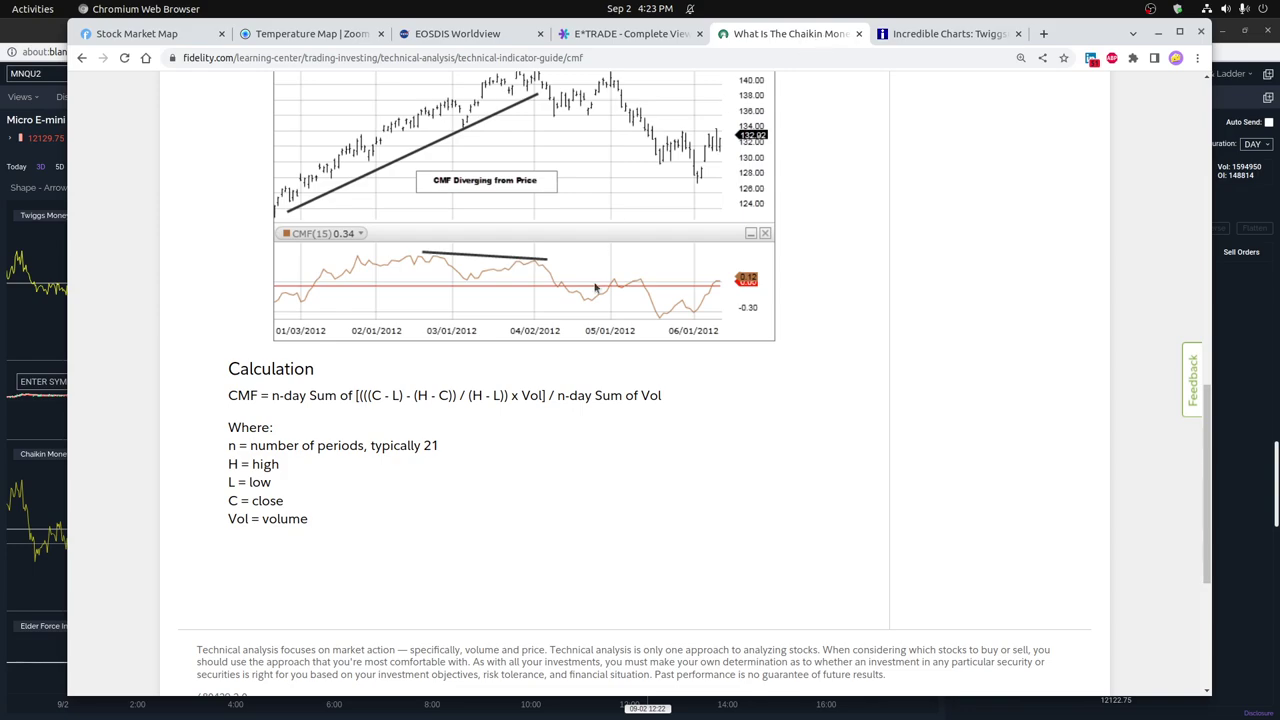
{"action": "left_click_drag", "start_coordinate": [667, 397], "coordinate": [556, 396]}
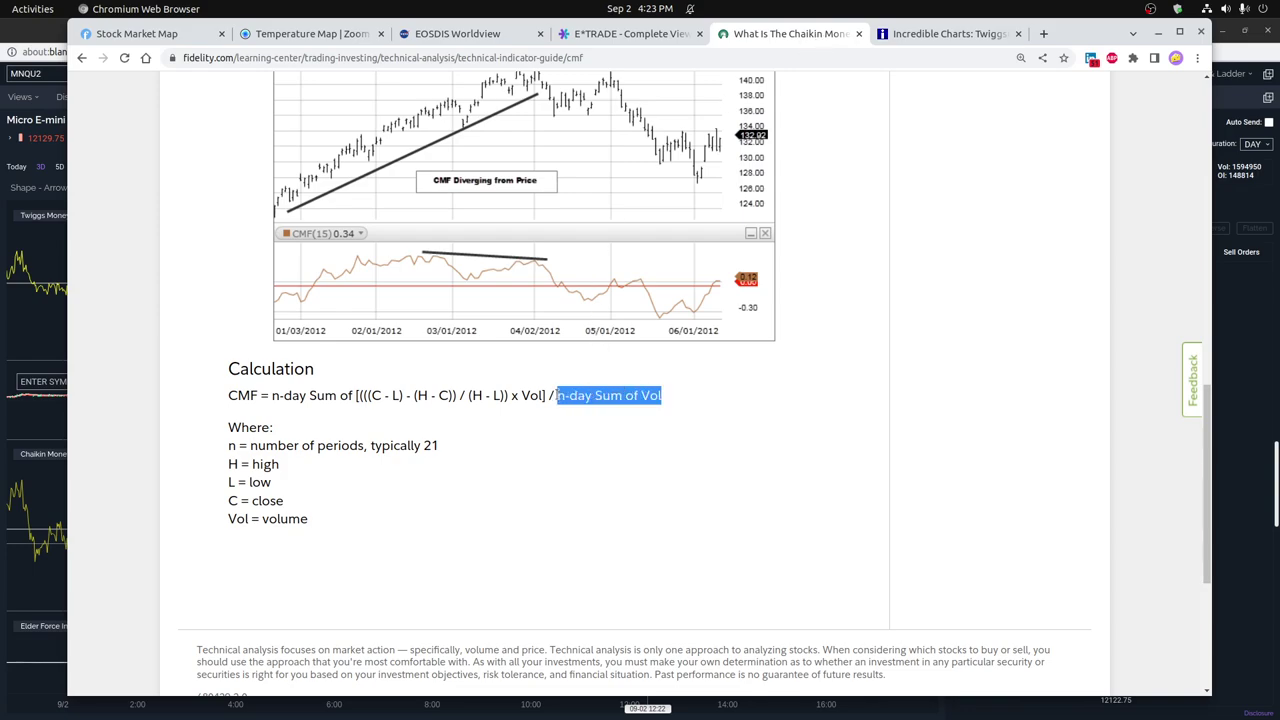
{"action": "double_click", "coordinate": [531, 396]}
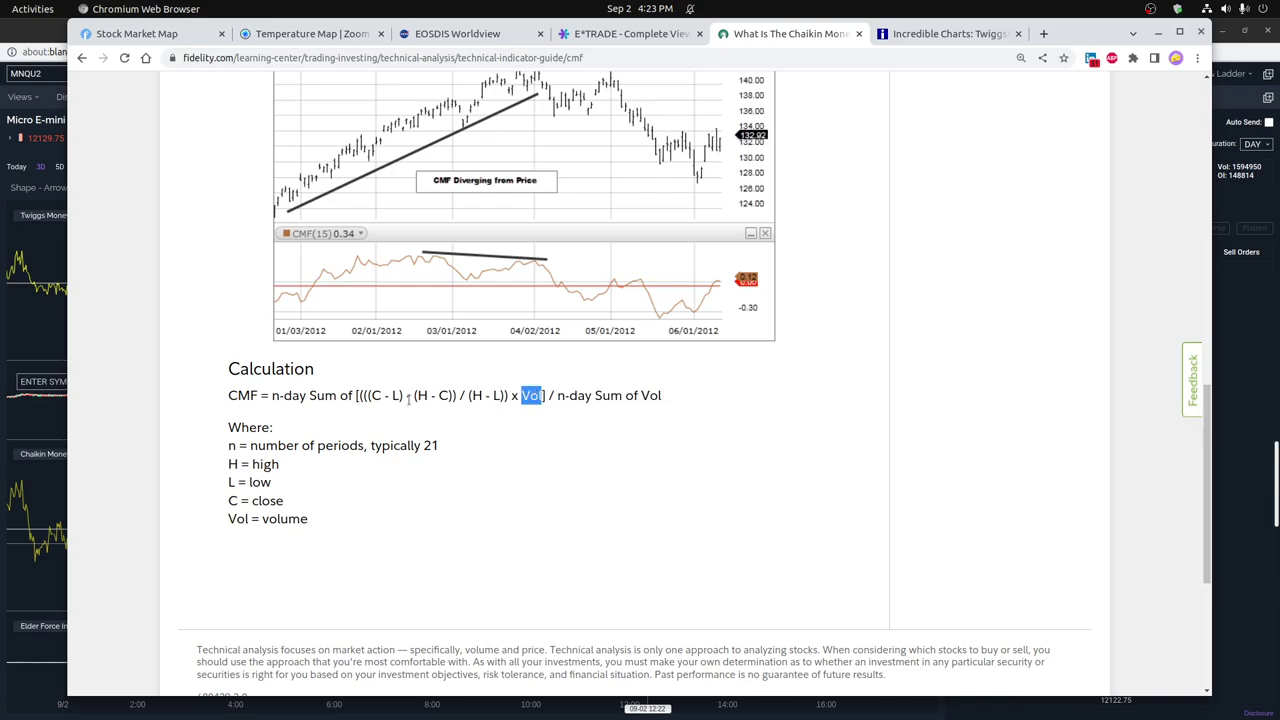
{"action": "left_click", "coordinate": [950, 36]}
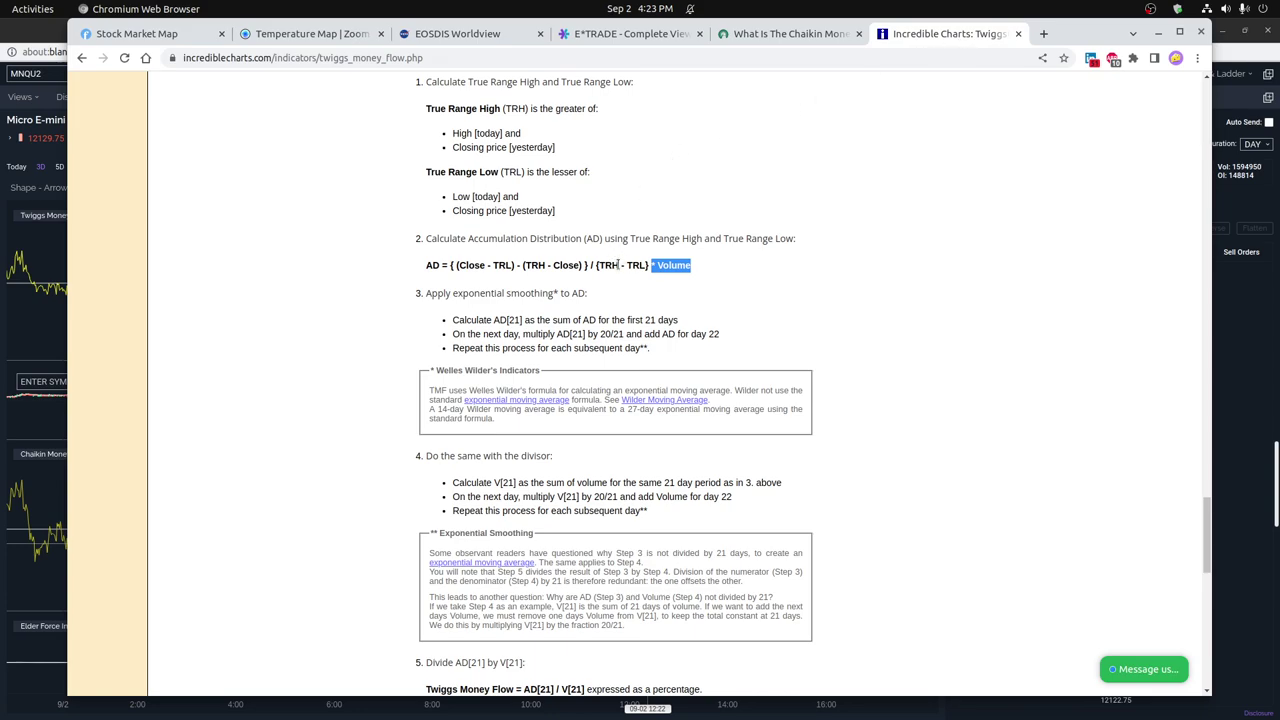
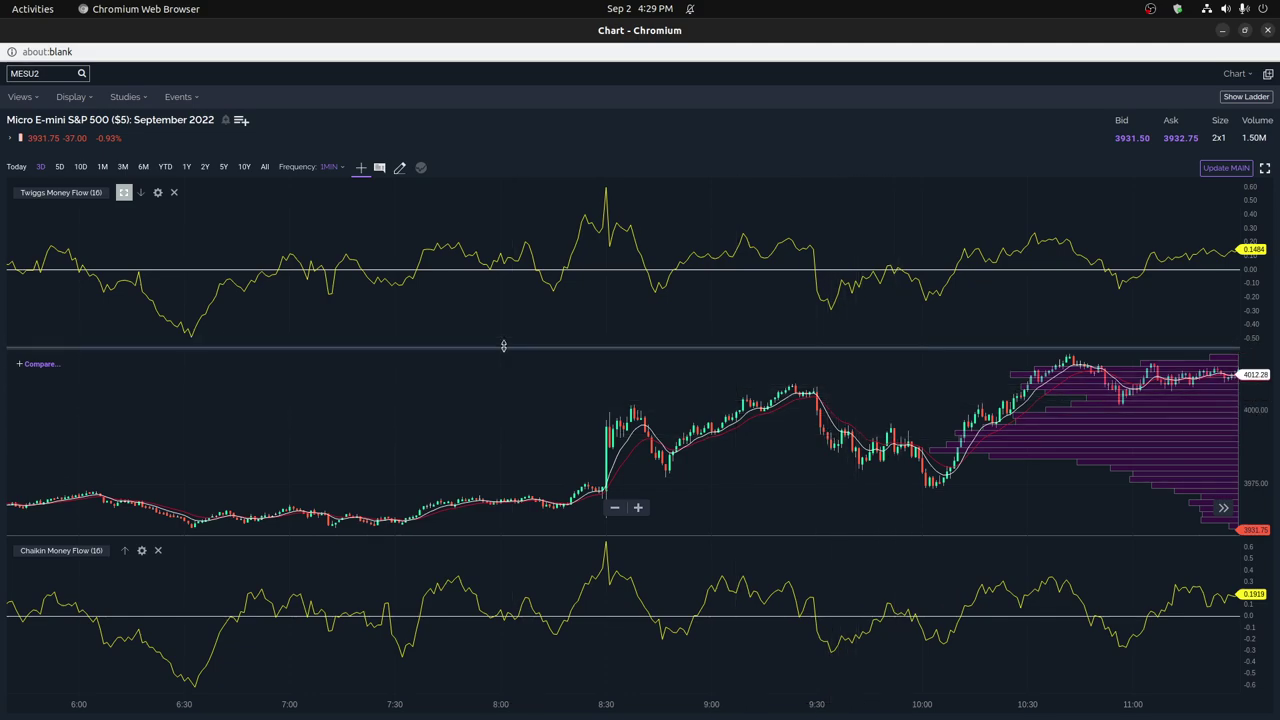
Add a Volume study with the default up and down volume colours in its own pane on the MESU2 chart.
{"action": "left_click", "coordinate": [142, 100]}
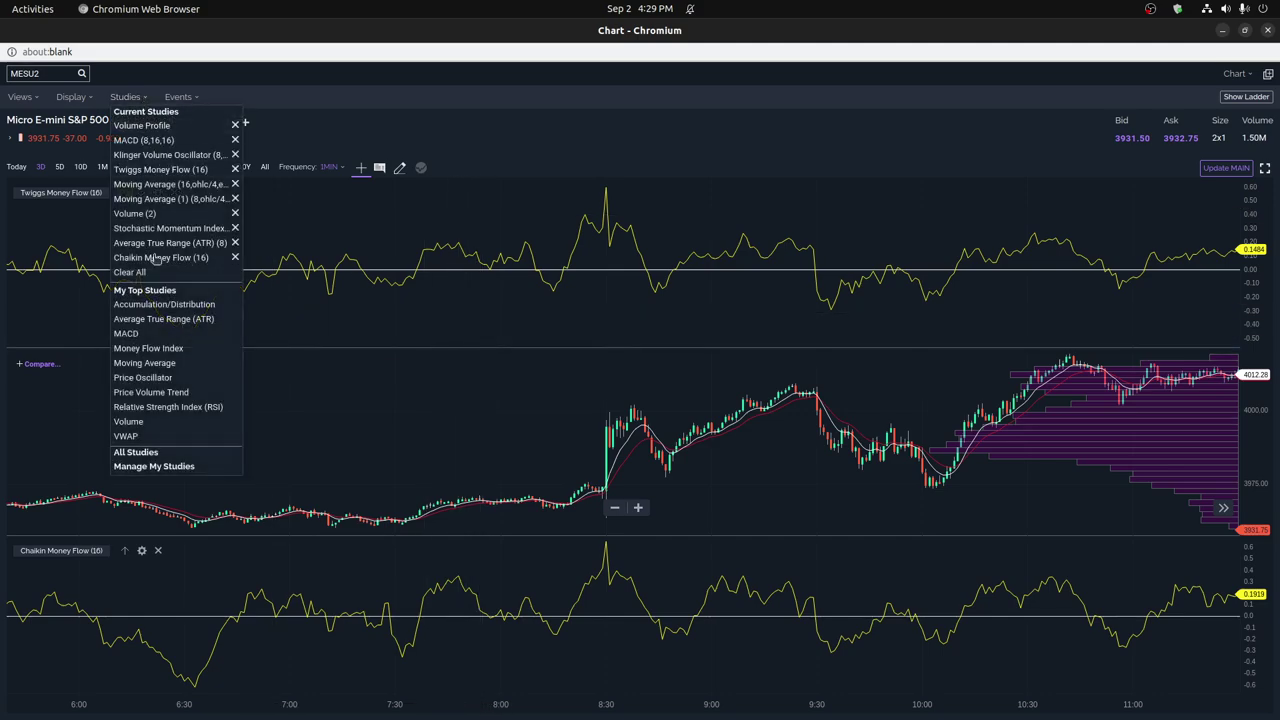
{"action": "left_click", "coordinate": [135, 421]}
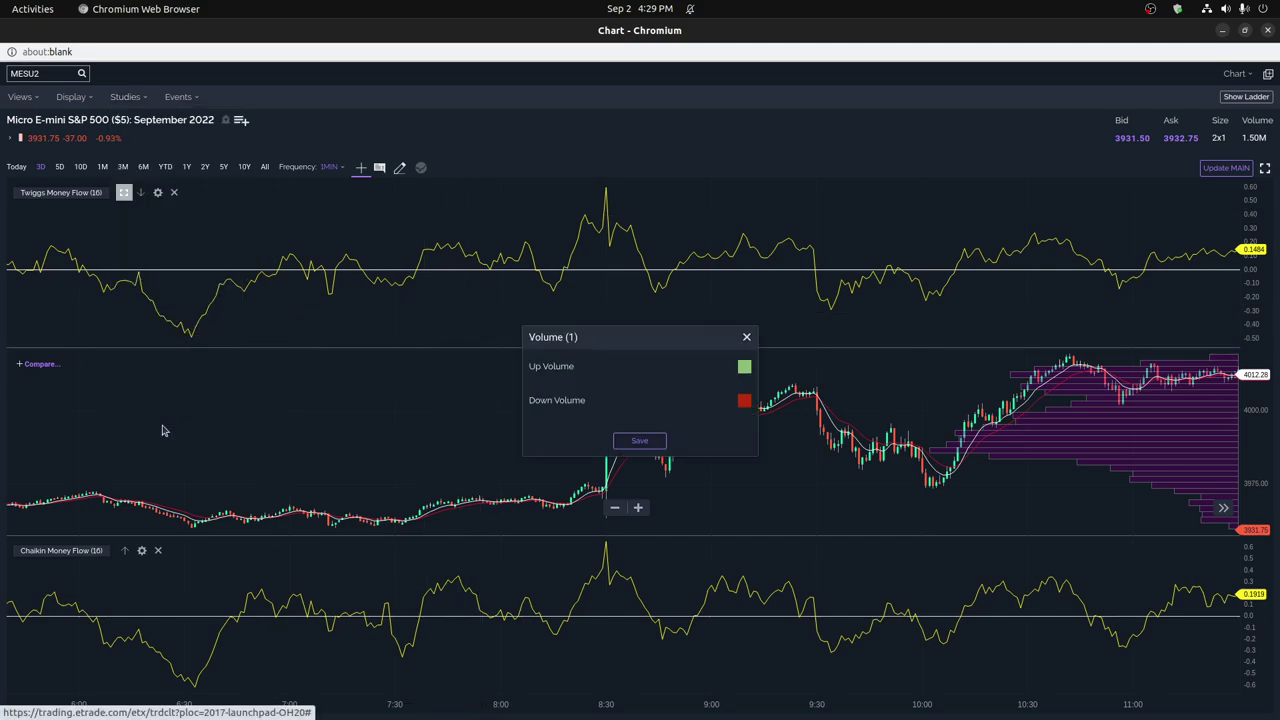
{"action": "left_click", "coordinate": [645, 441]}
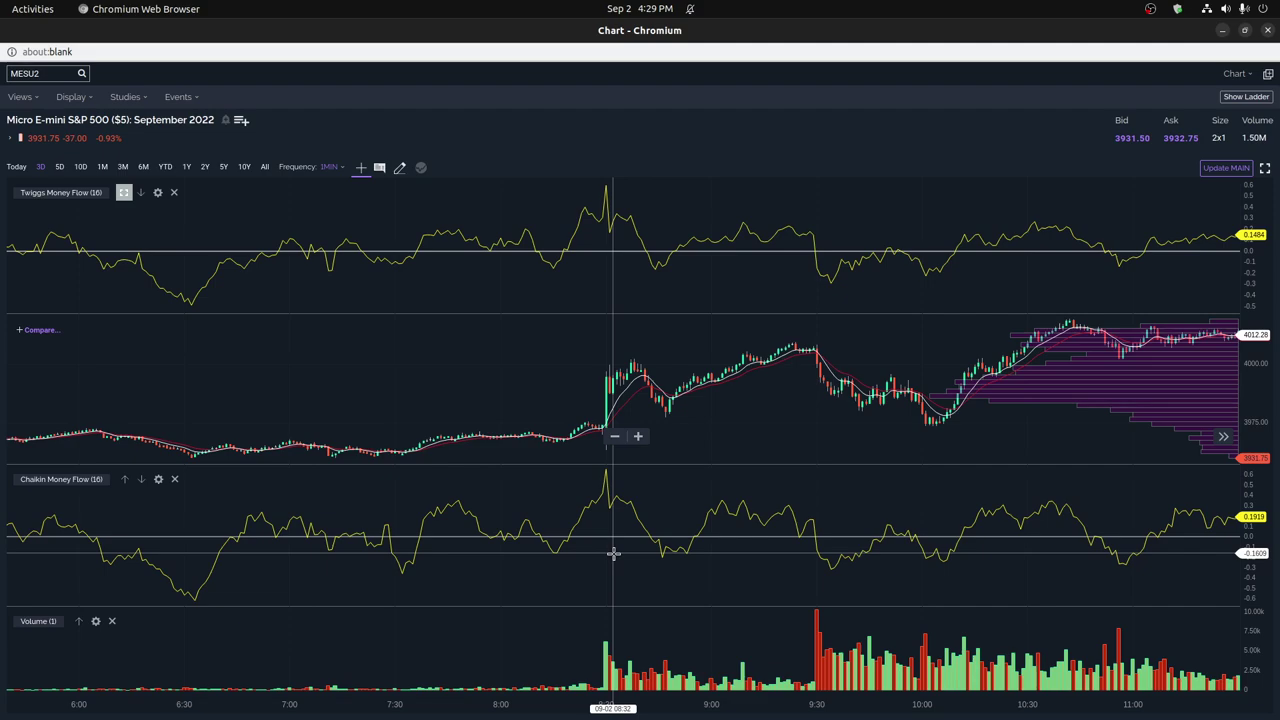
Compare Twiggs Money Flow and Chaikin Money Flow with price and volume around the 8:30 spike and through the rest of the session.
{"action": "scroll", "coordinate": [620, 539], "scroll_direction": "down", "scroll_amount": 3}
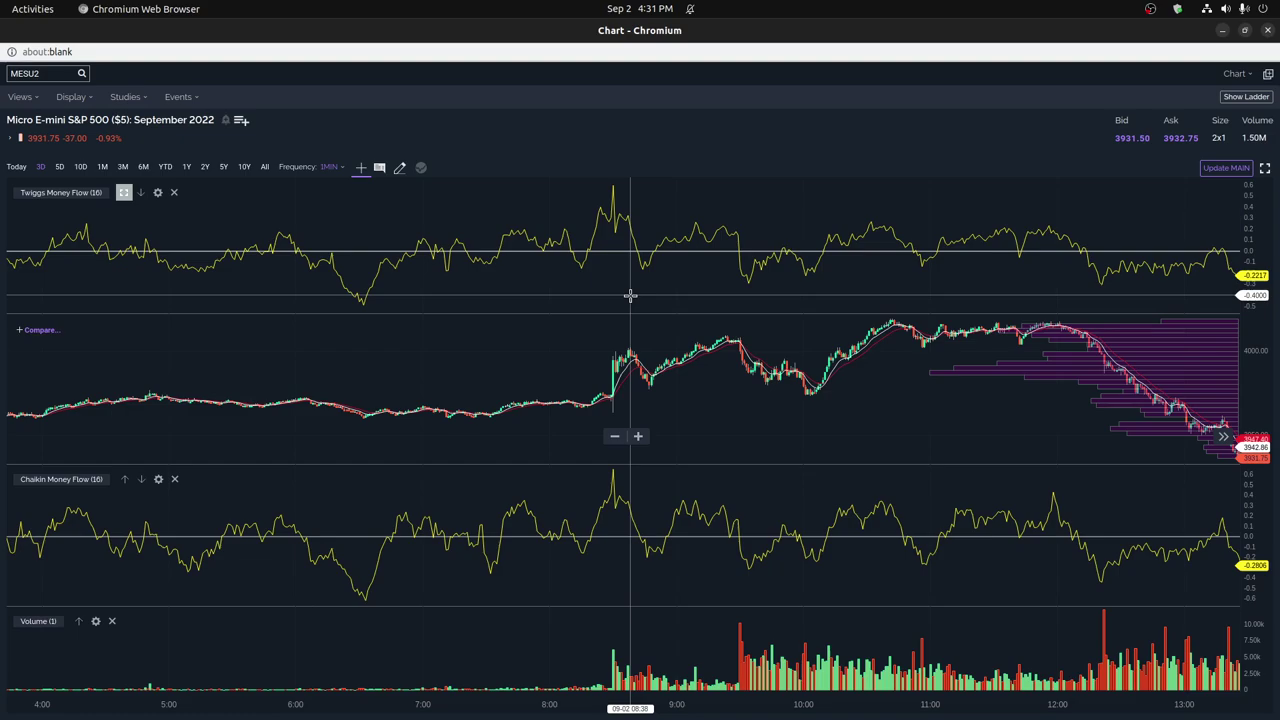
{"action": "scroll", "coordinate": [630, 295], "scroll_direction": "up", "scroll_amount": 6}
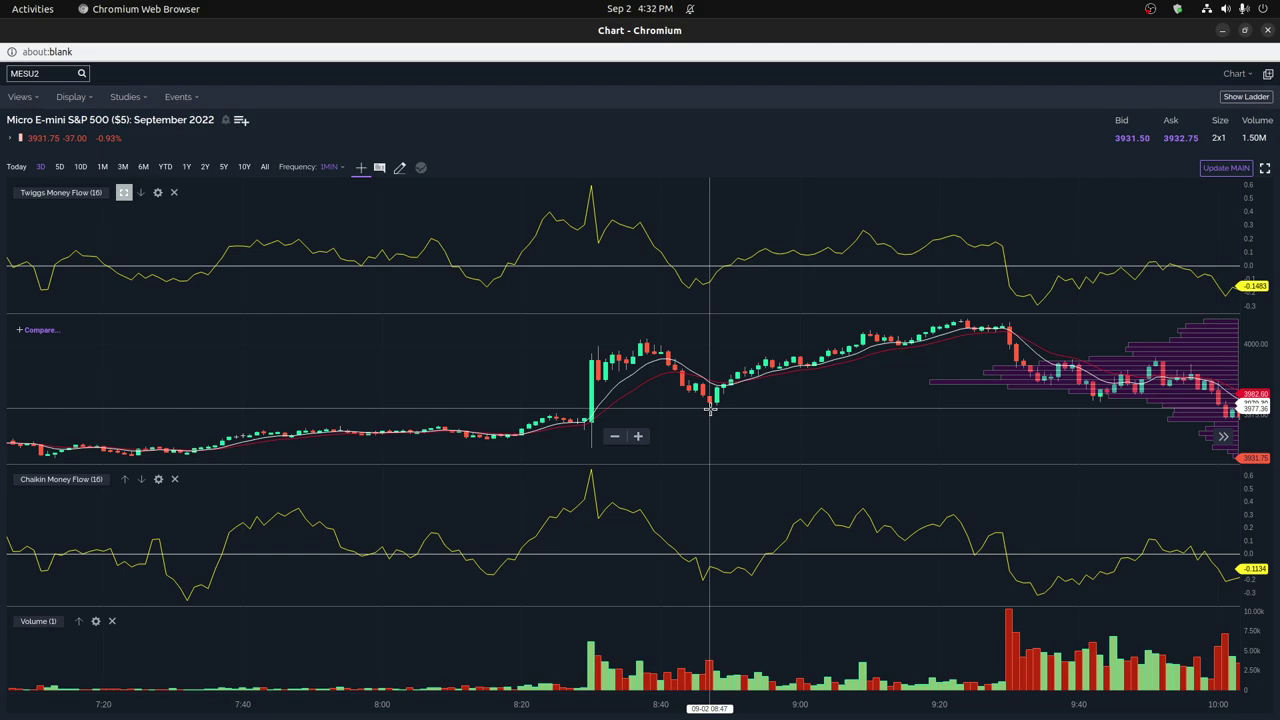
{"action": "scroll", "coordinate": [576, 436], "scroll_direction": "down", "scroll_amount": 5}
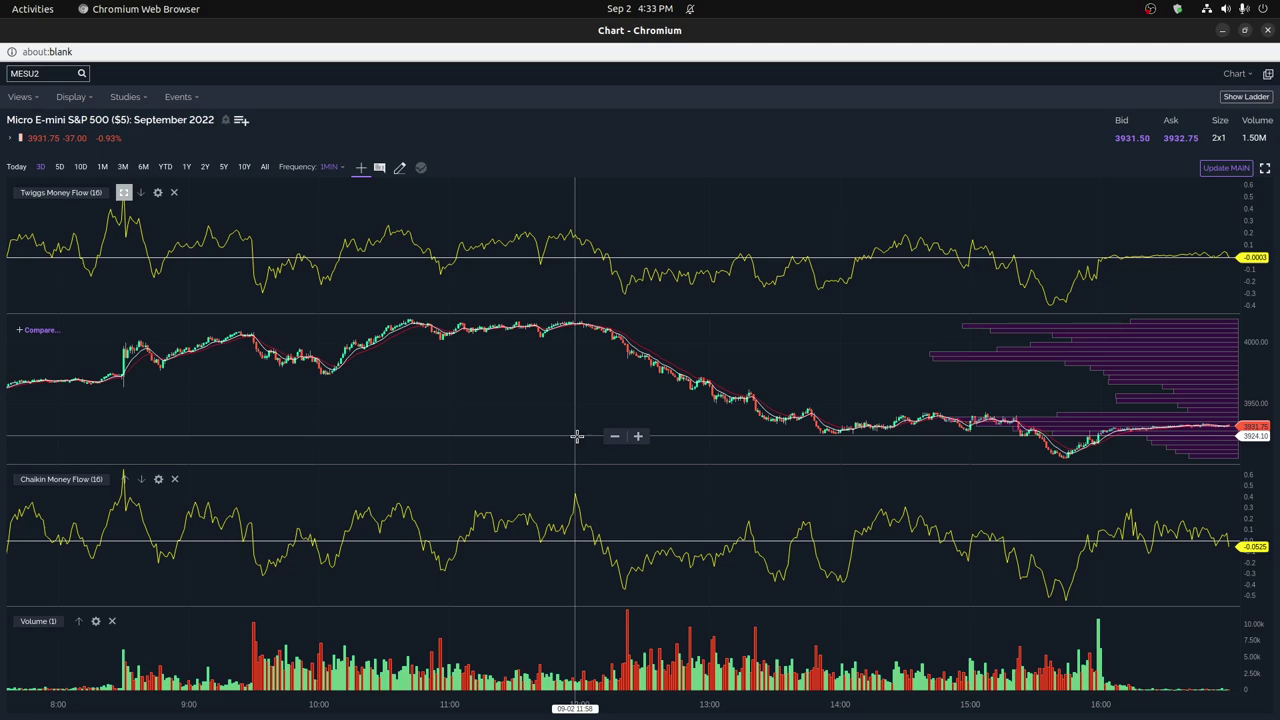